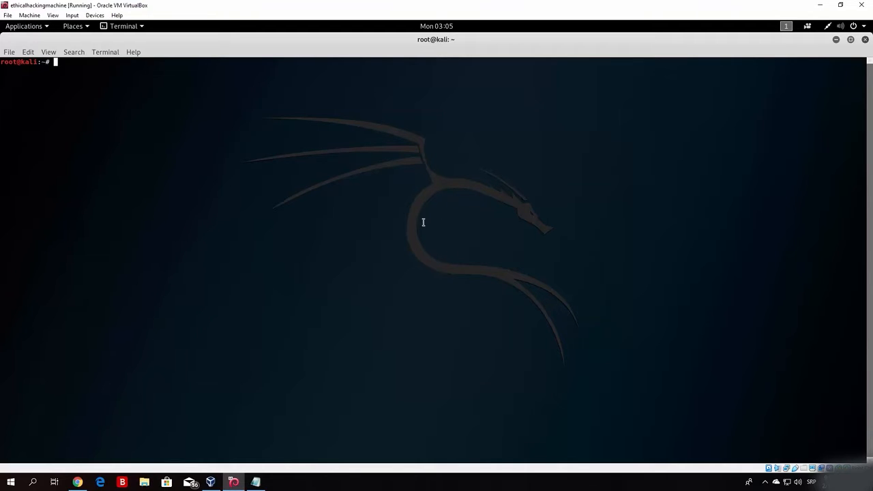
Switch to the browser showing the SourceForge OWASP Broken Web Applications Project page.
click(77, 483)
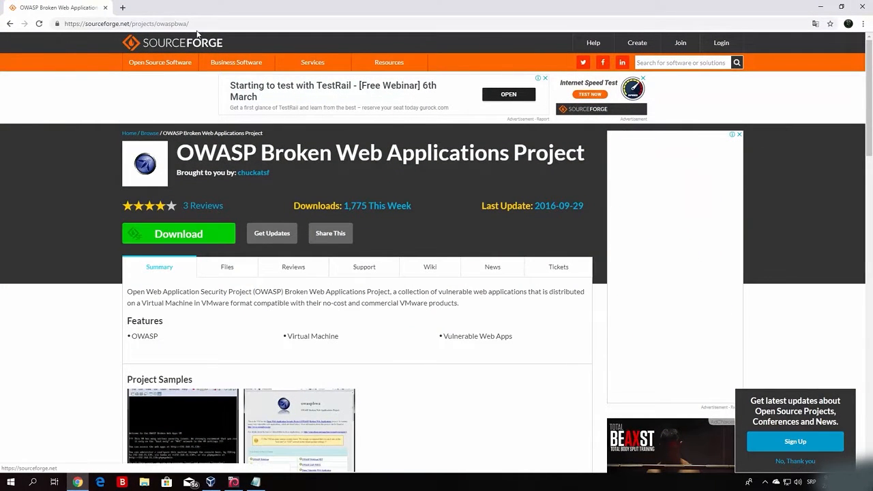
Start downloading OWASP_Broken_Web_Apps_VM_1.2.7z from the SourceForge project page.
click(63, 24)
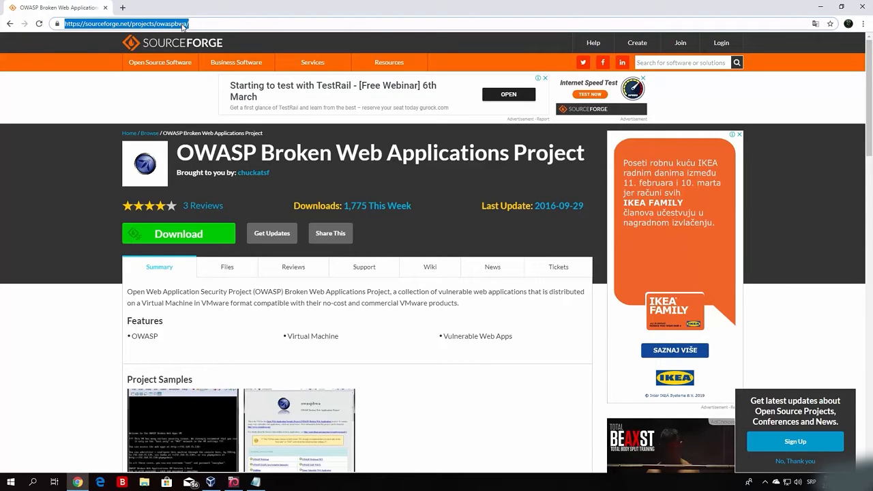
click(65, 94)
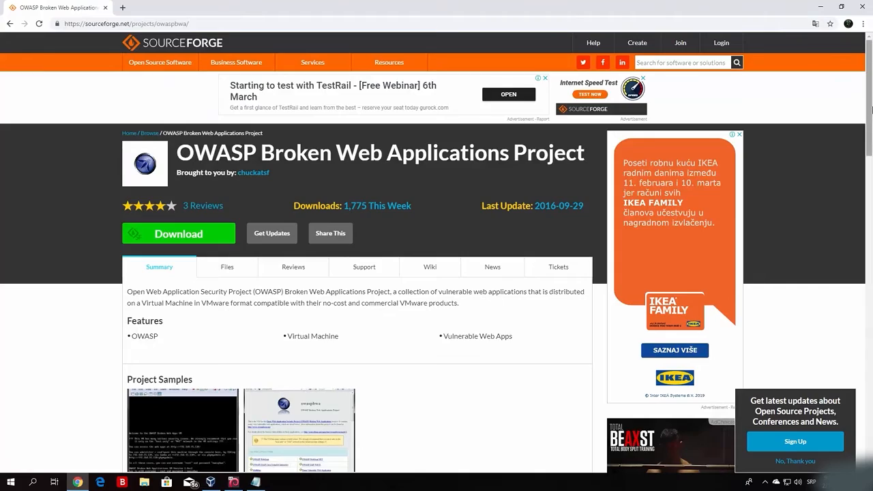
drag(865, 135, 836, 133)
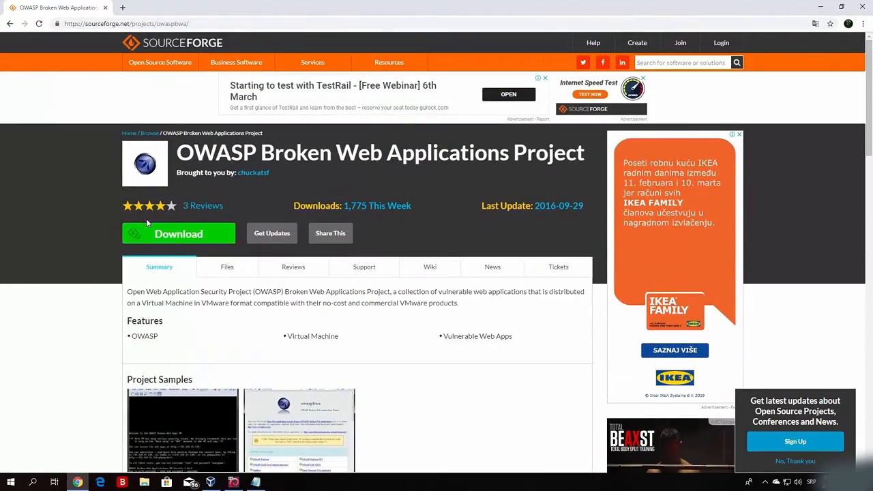
click(186, 236)
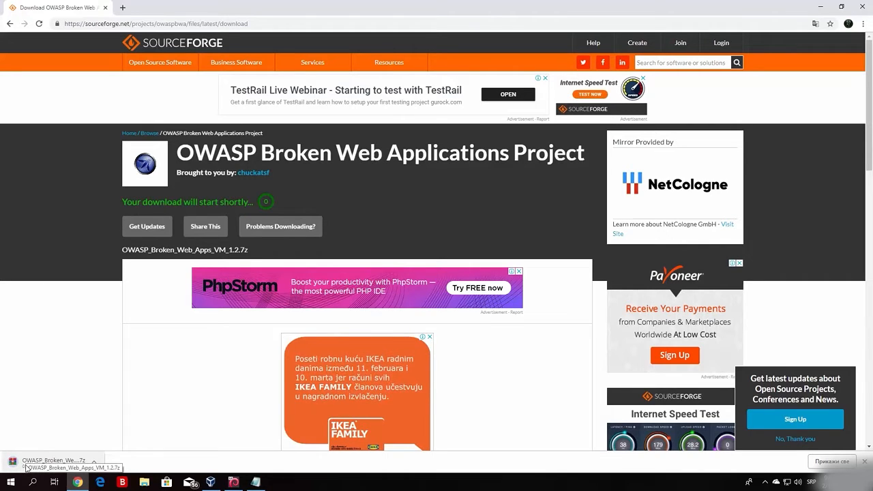
Cancel the in-progress download and minimize the browser.
click(94, 461)
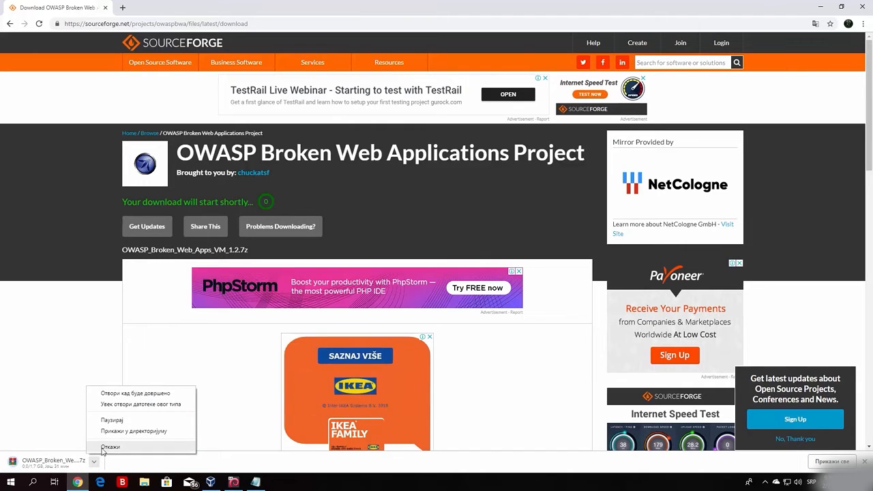
click(103, 447)
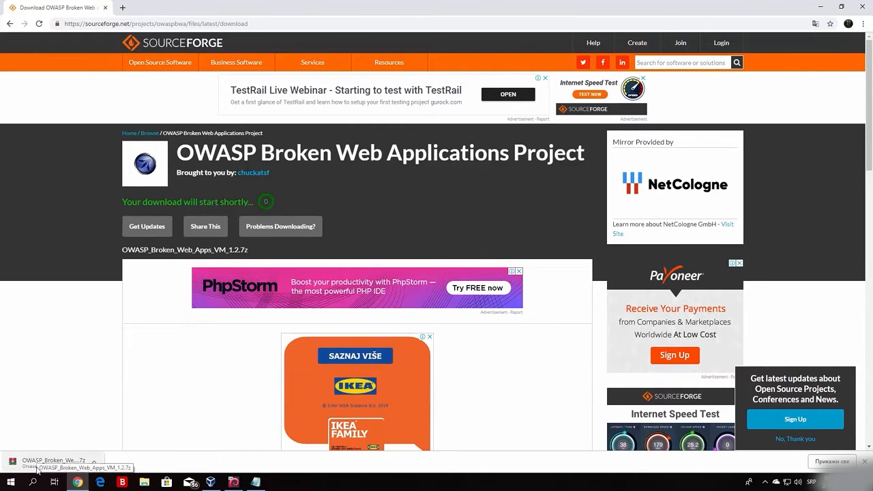
click(821, 6)
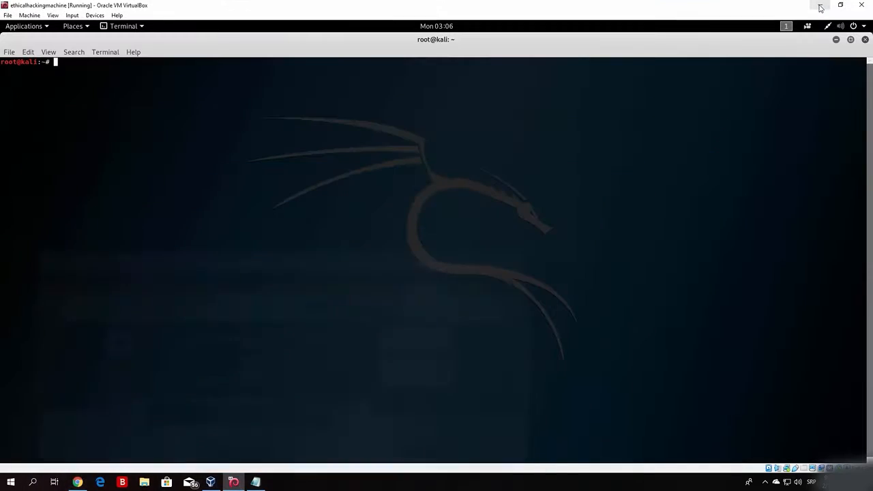
Open the owasp desktop folder and check the OWASP_Broken_Web_Apps_VM_1.2.7z archive's options without extracting.
click(821, 7)
drag(86, 246, 241, 246)
double_click(231, 242)
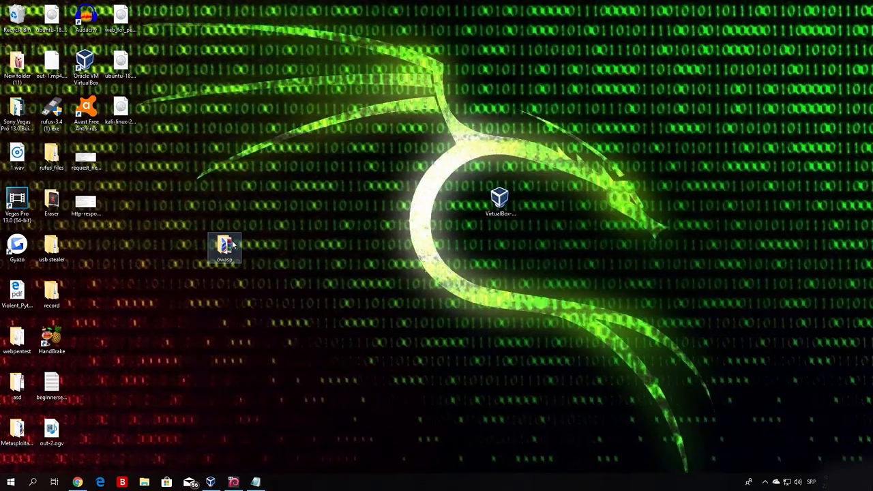
click(324, 190)
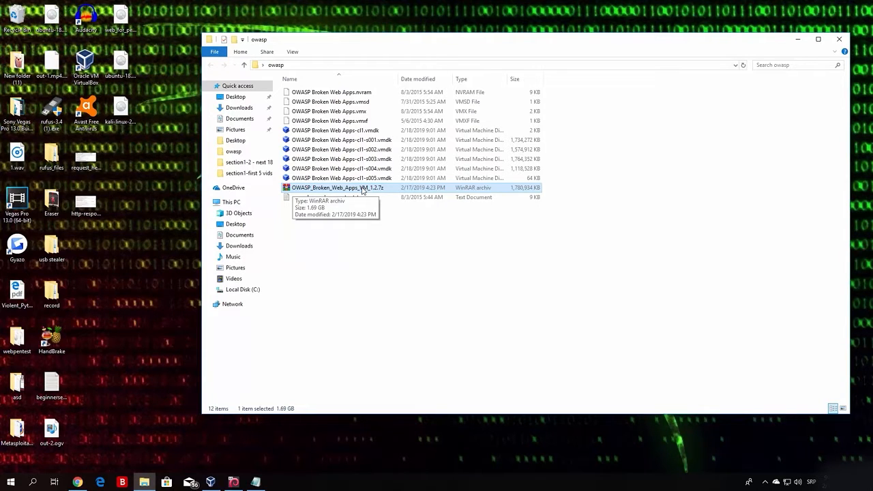
click(349, 292)
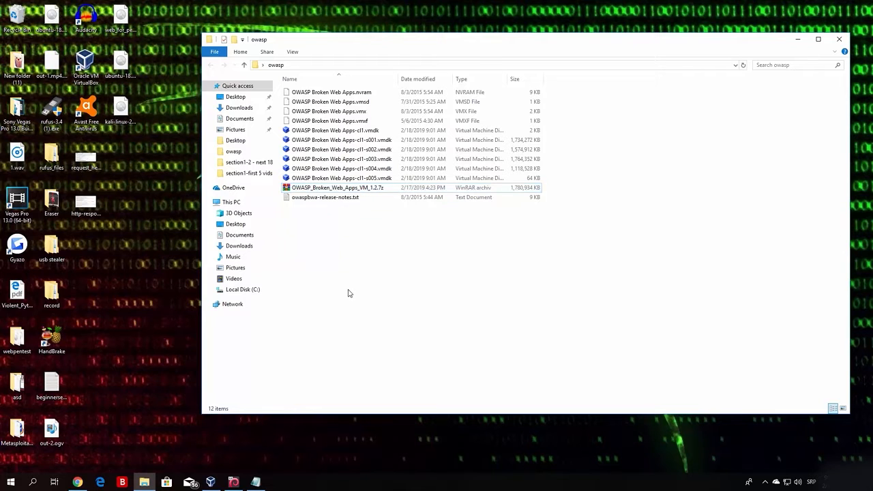
right_click(300, 189)
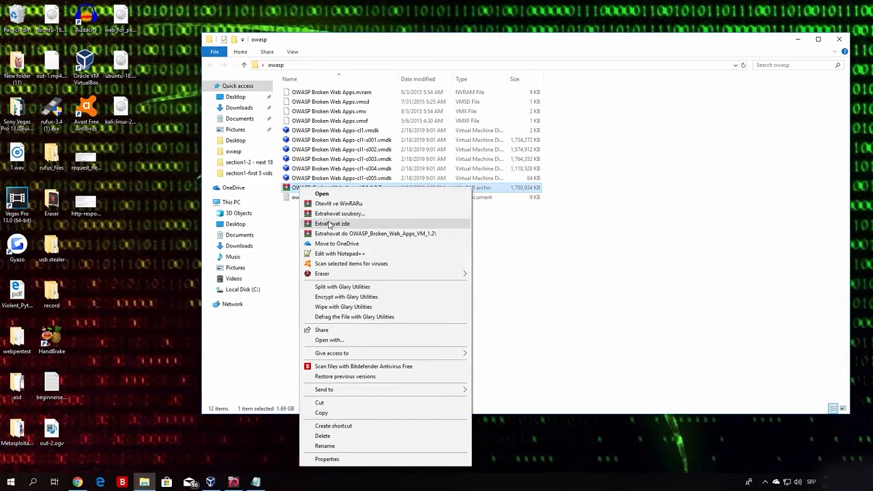
click(601, 273)
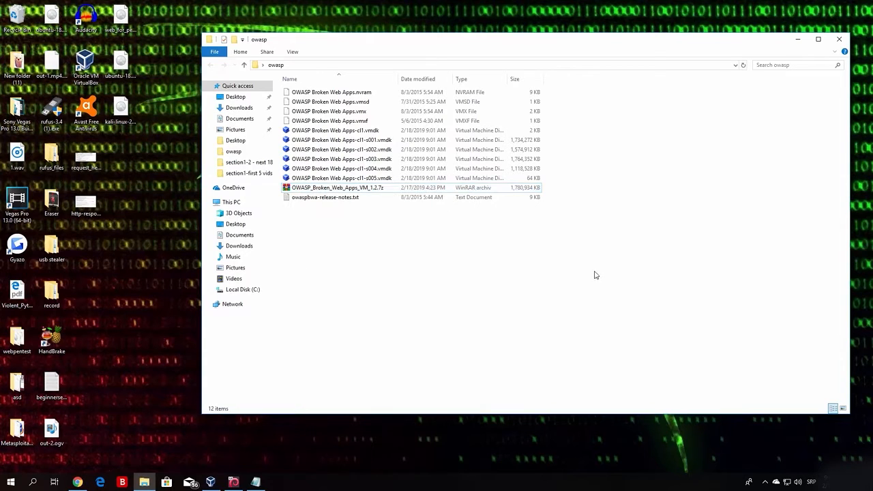
Review the folder's files, picking out the six vmdk disks and OWASP Broken Web Apps-cl1.vmdk.
click(291, 96)
drag(279, 88, 555, 183)
click(445, 270)
drag(277, 128, 451, 183)
click(301, 131)
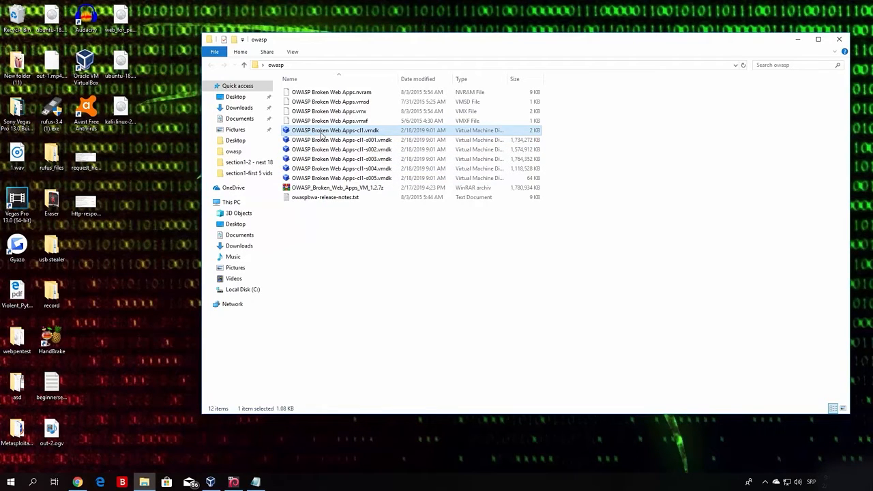
click(381, 286)
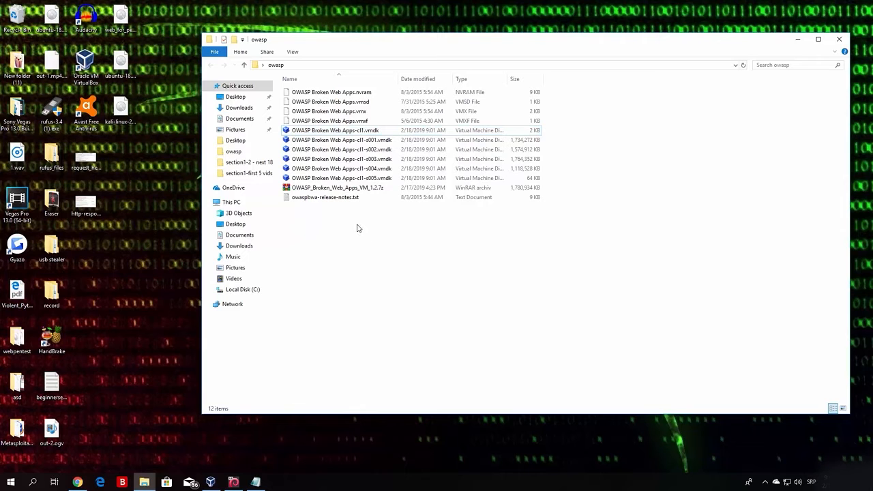
Start a new VM named owasp with type Linux and version Ubuntu (64-bit).
click(211, 482)
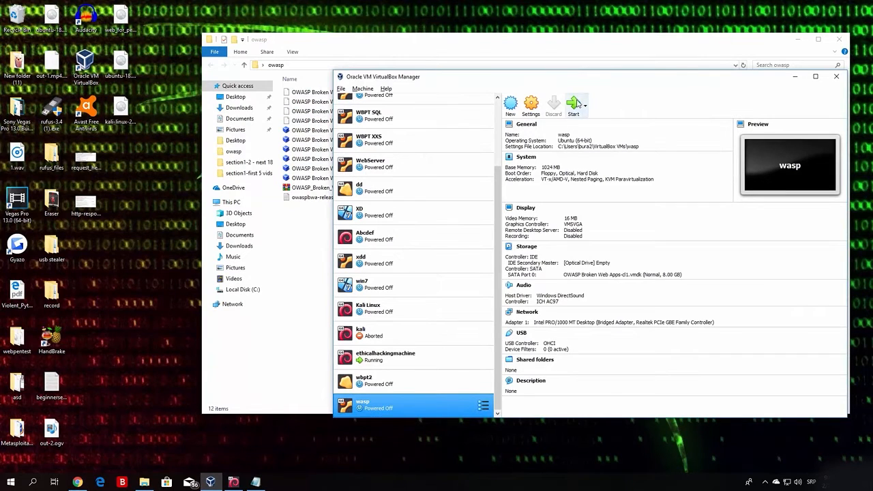
click(513, 105)
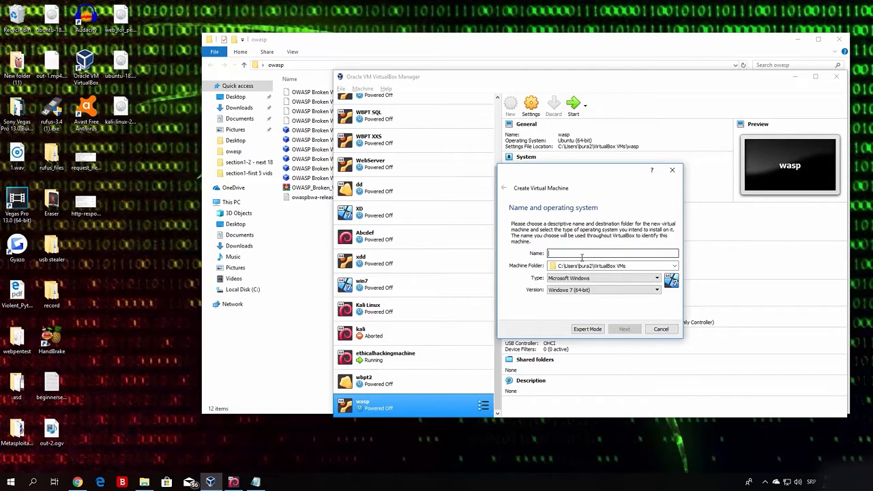
text(owasp)
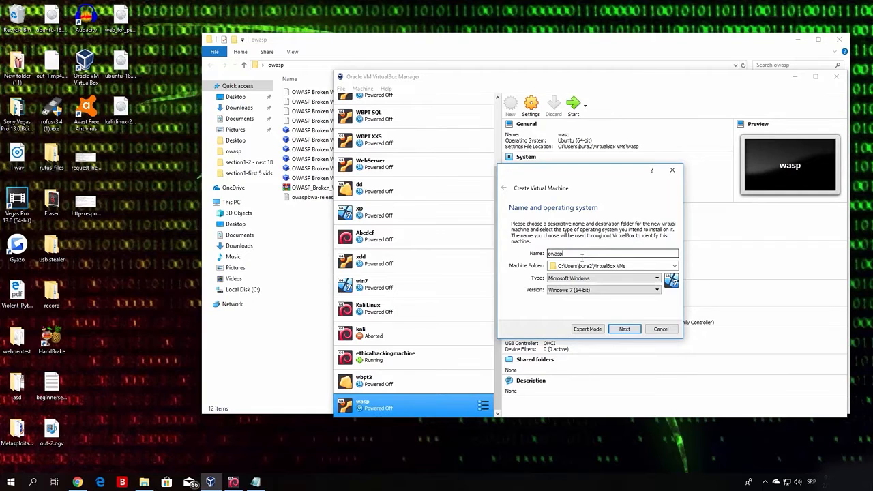
click(596, 281)
click(577, 288)
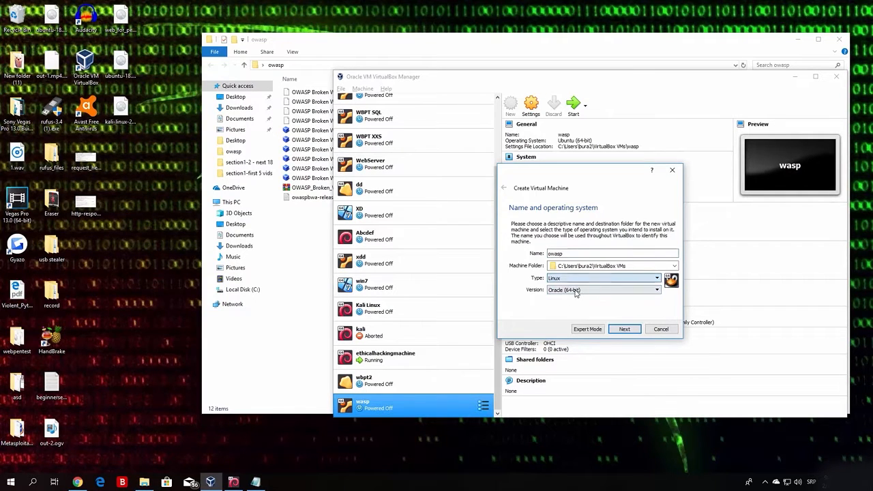
click(576, 290)
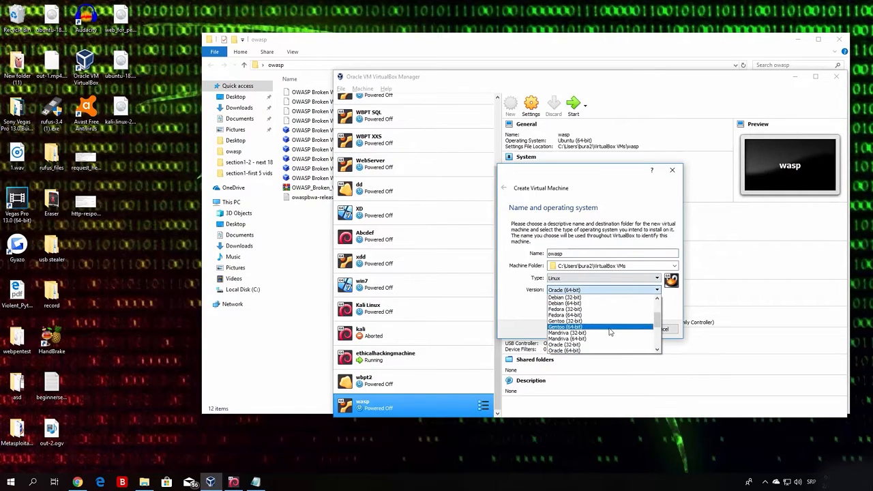
drag(657, 321, 659, 348)
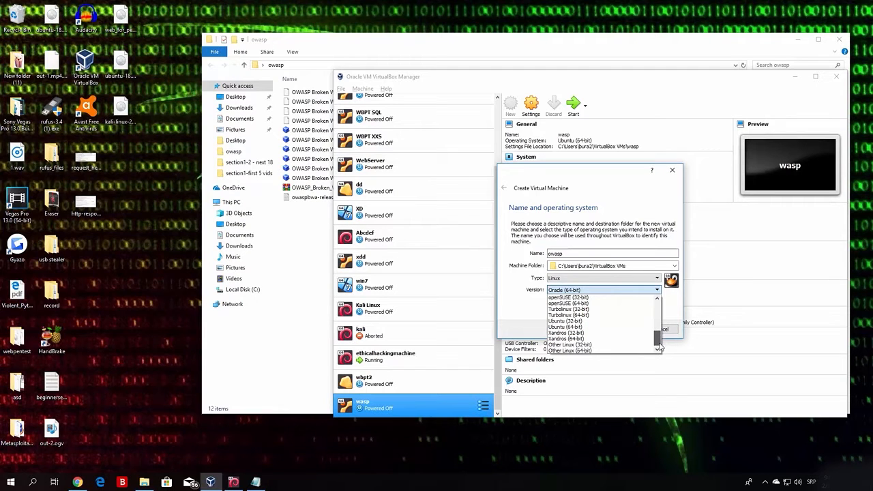
click(565, 327)
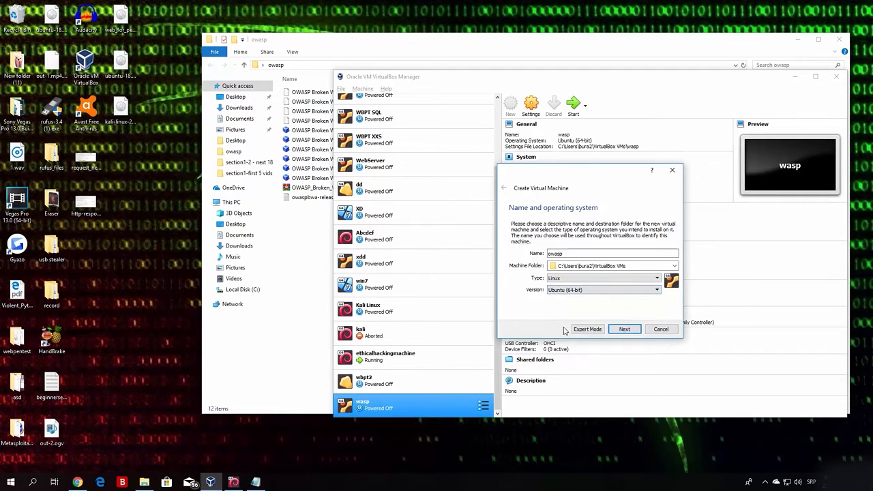
Dismiss the folder-already-exists error and continue to the memory size step.
click(635, 331)
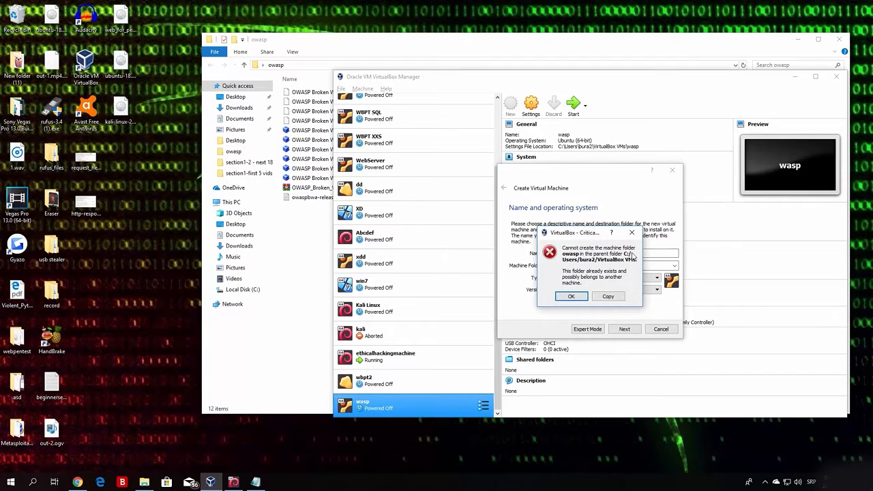
click(583, 300)
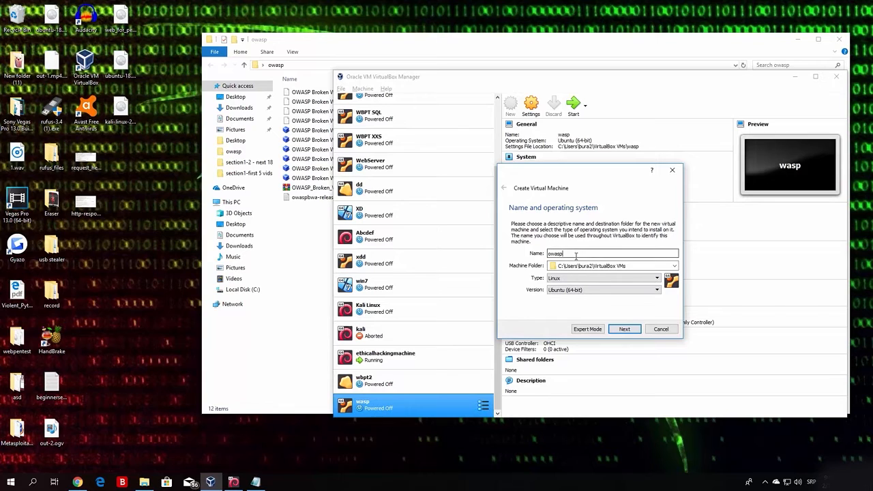
click(624, 329)
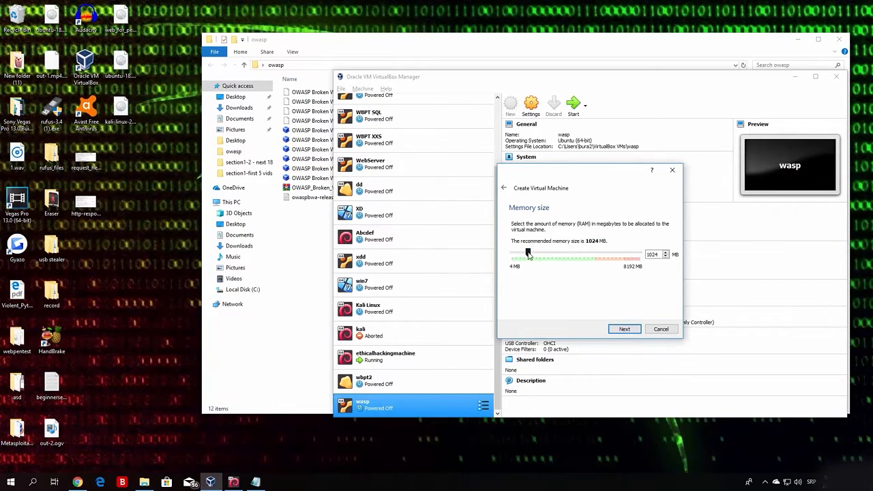
Set the VM memory to 732 MB and opt for an existing virtual hard disk.
drag(529, 253, 520, 254)
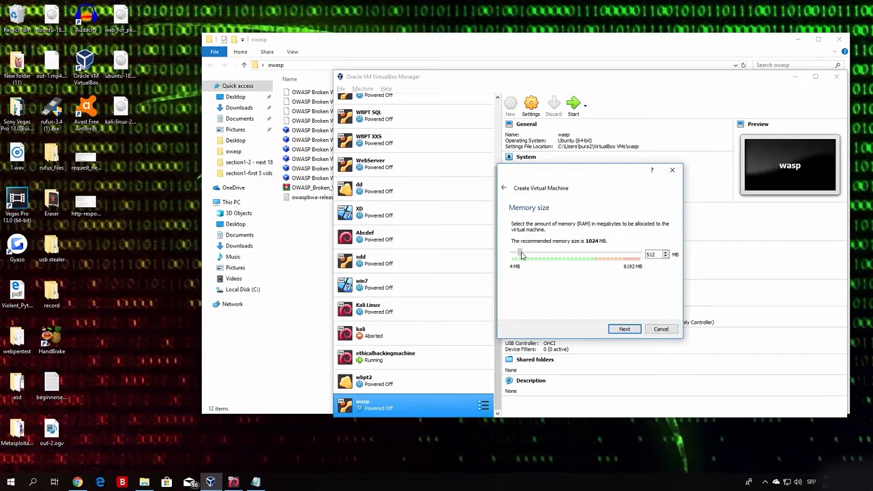
click(624, 330)
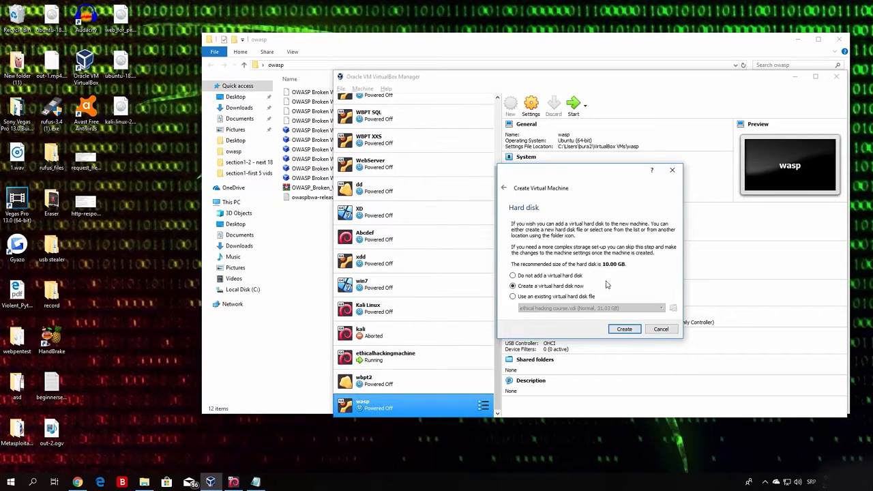
click(513, 297)
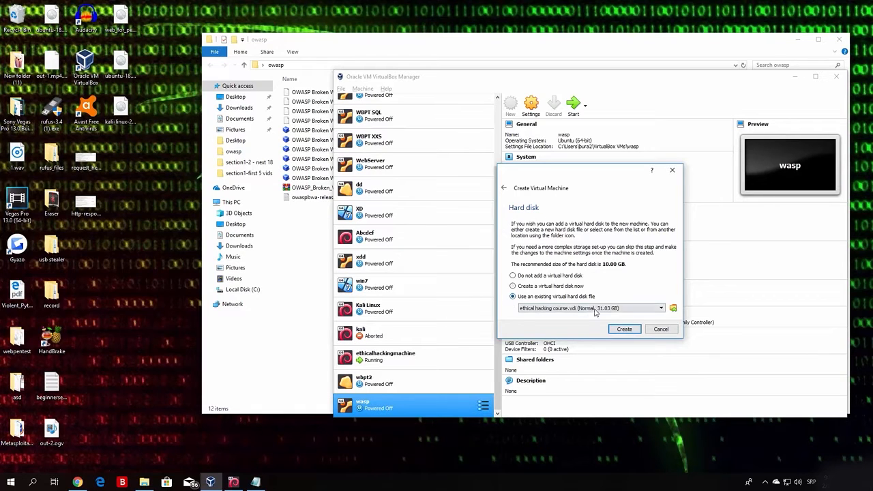
Add OWASP Broken Web Apps-cl1.vmdk from the computer and choose it as the machine's disk.
click(674, 308)
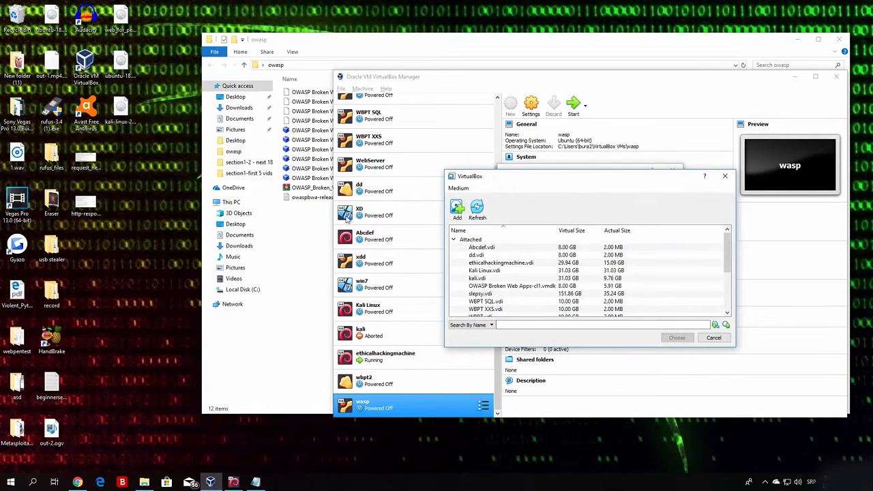
click(456, 208)
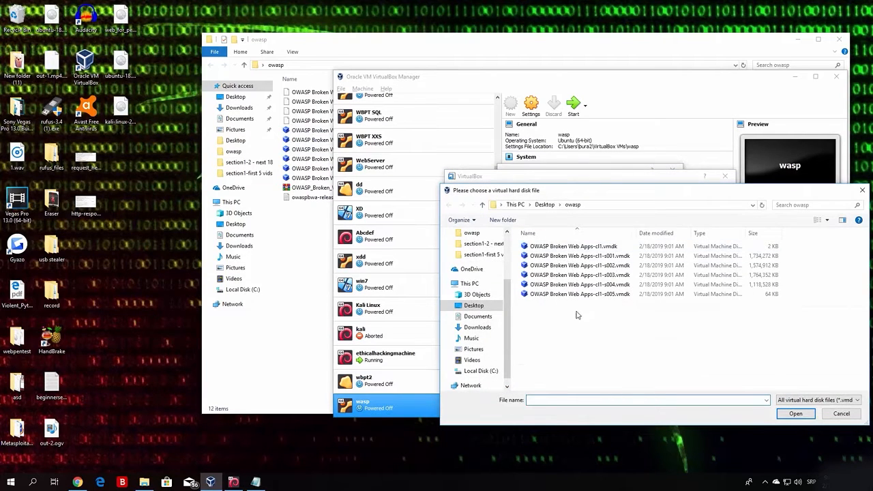
click(539, 247)
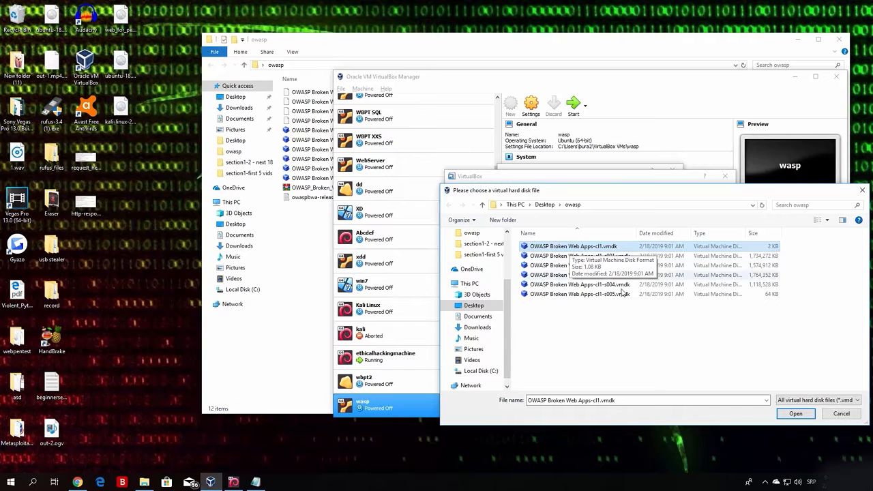
click(795, 415)
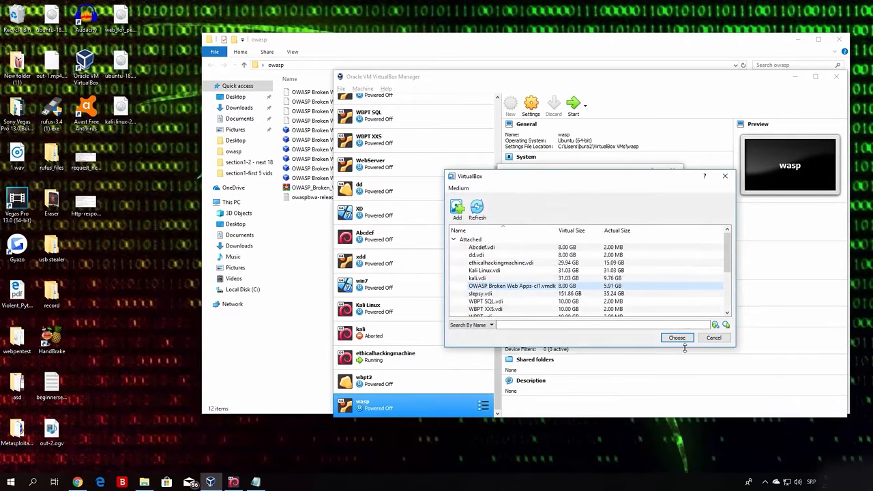
click(681, 338)
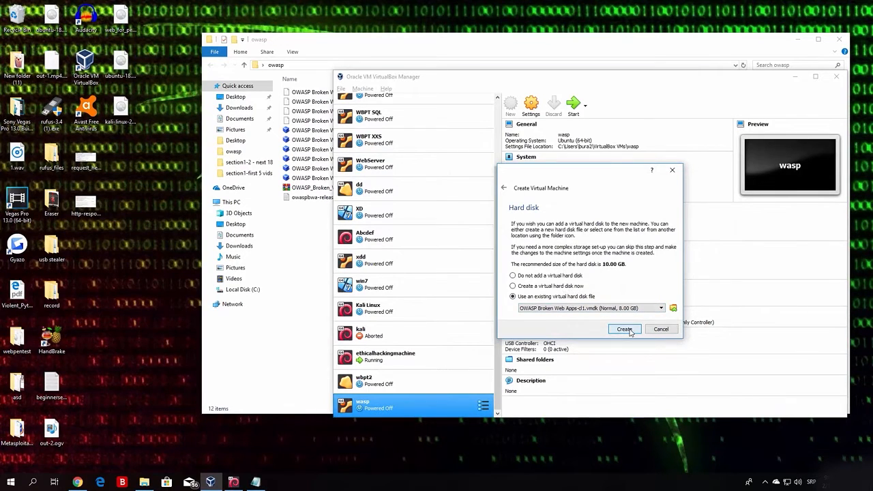
Create and start the owasp1 VM, dismiss the mouse integration notice, and bring Notepad forward.
click(625, 330)
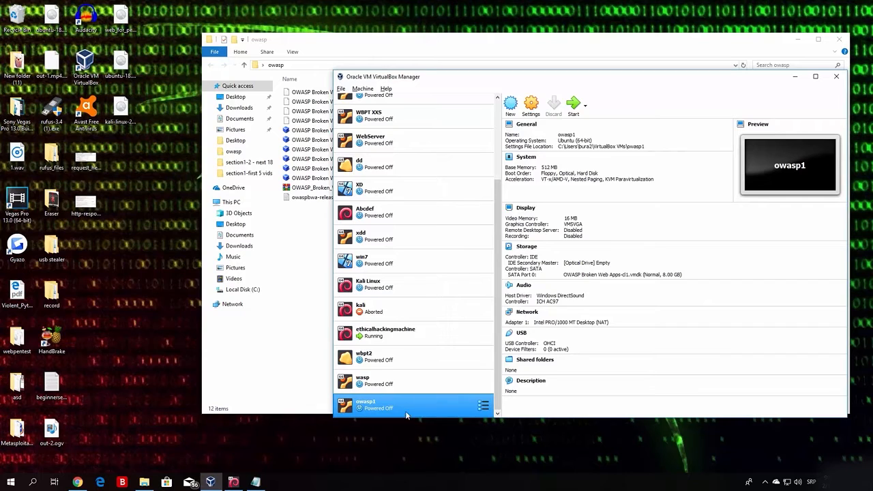
click(573, 106)
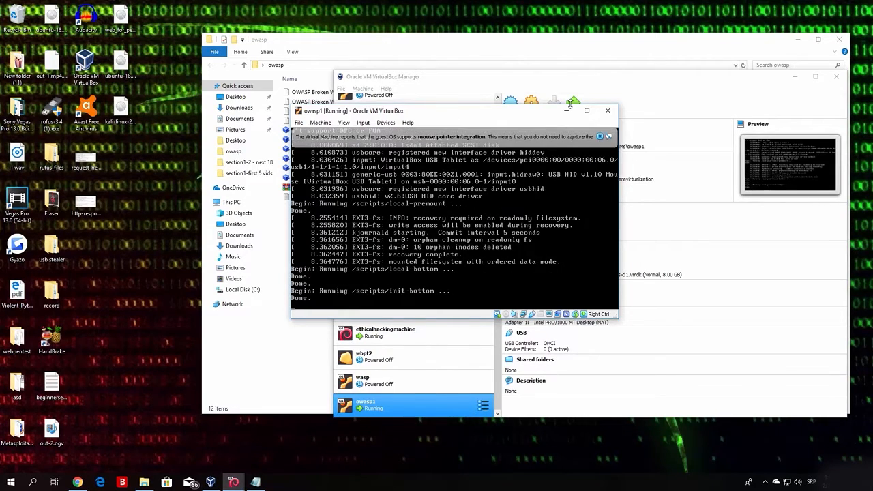
click(600, 137)
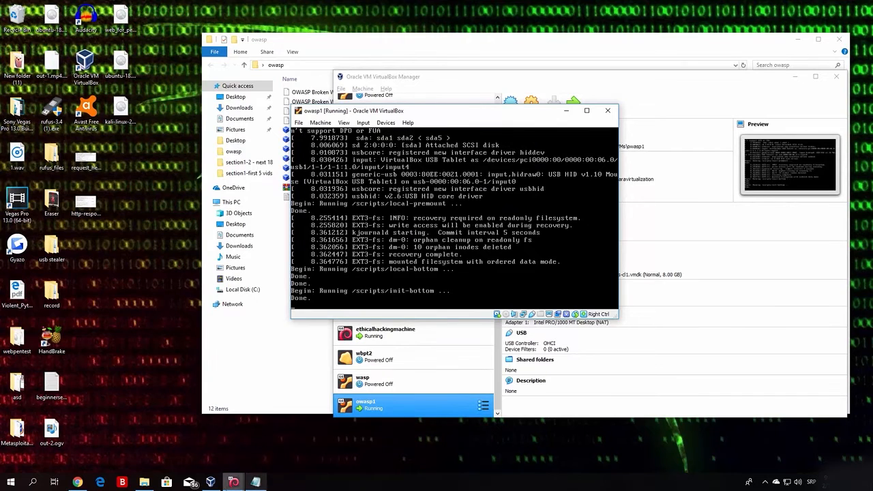
click(262, 478)
drag(455, 80, 494, 90)
Record the VM login in Notepad: 'username = root' and a line with the default password.
text(username *)
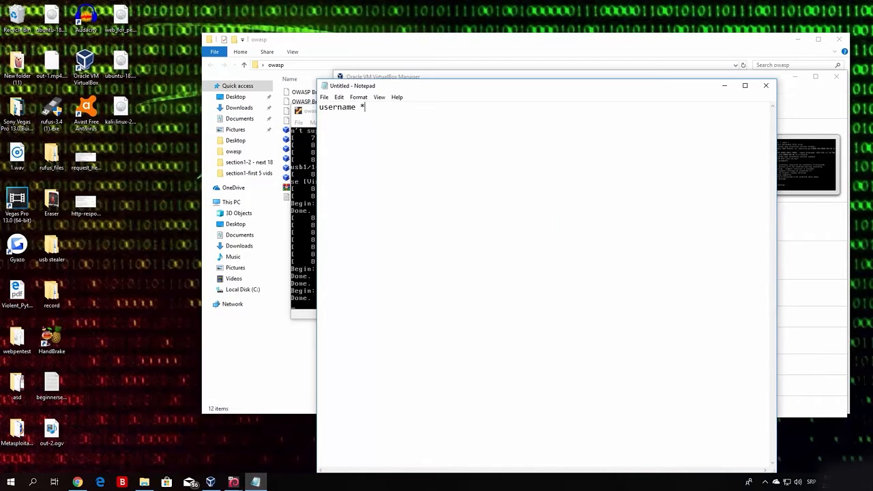
key(BackSpace)
text(?)
key(BackSpace)
text(*)
key(BackSpace)
text(=)
text( root )
text(password )
text(=)
text( owasp)
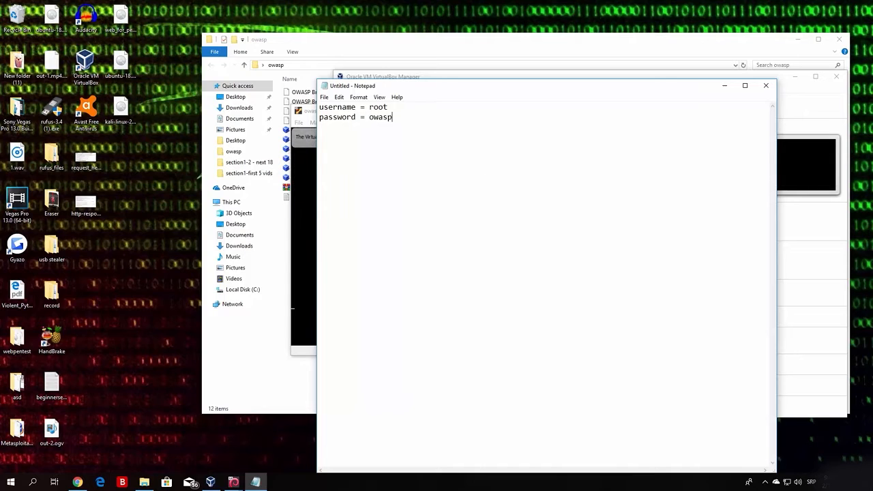
text(bwa)
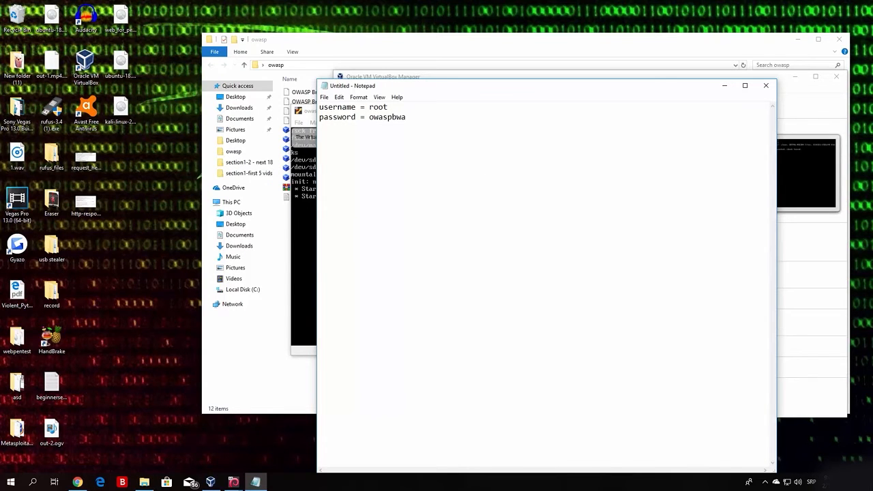
key(alt+Tab)
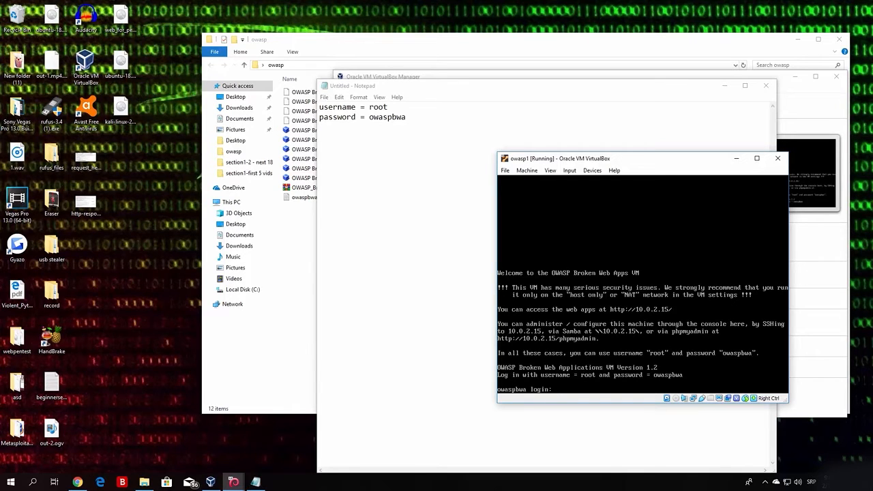
Enter root as the login name at the owasp1 console prompt.
key(Return)
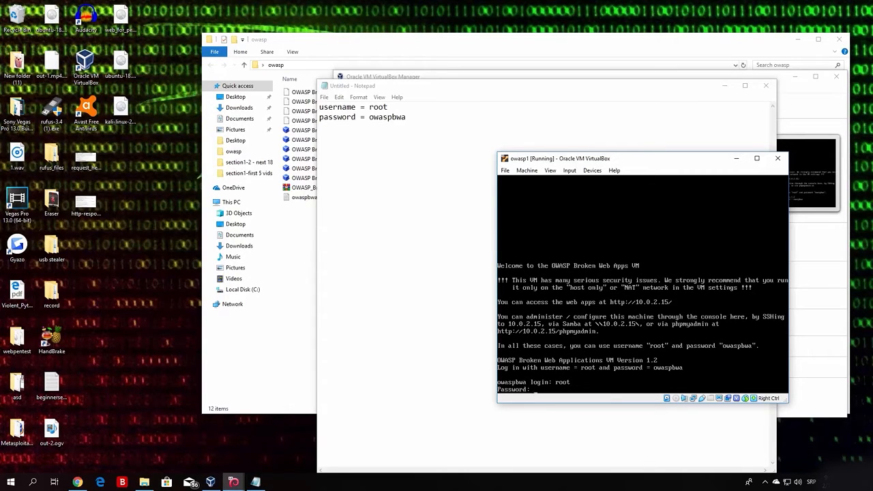
Log in with the VM's password and run ifconfig to find eth0 at 10.0.2.15.
key(Return)
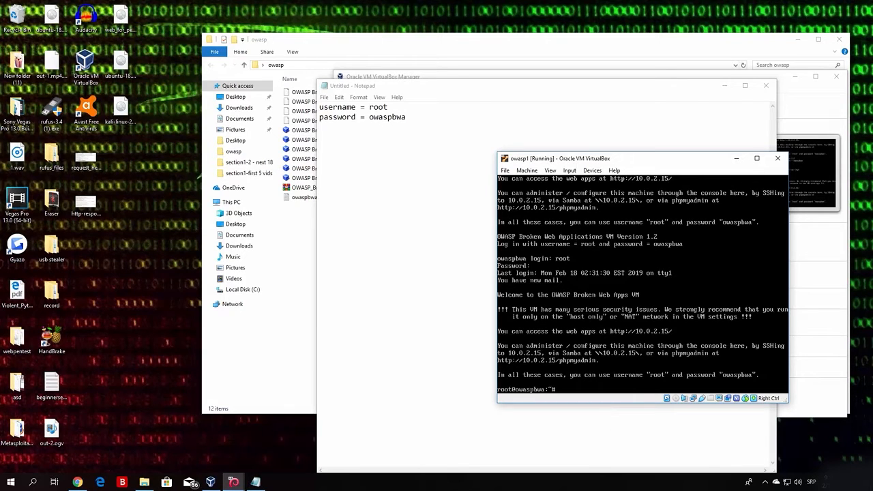
text(ifconfig)
key(Return)
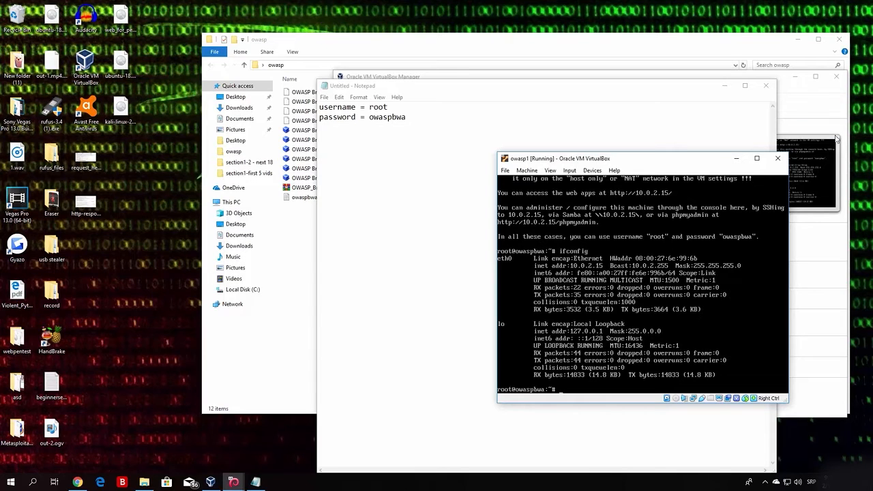
Minimize Notepad, close the owasp1 console window and power off the machine.
click(717, 88)
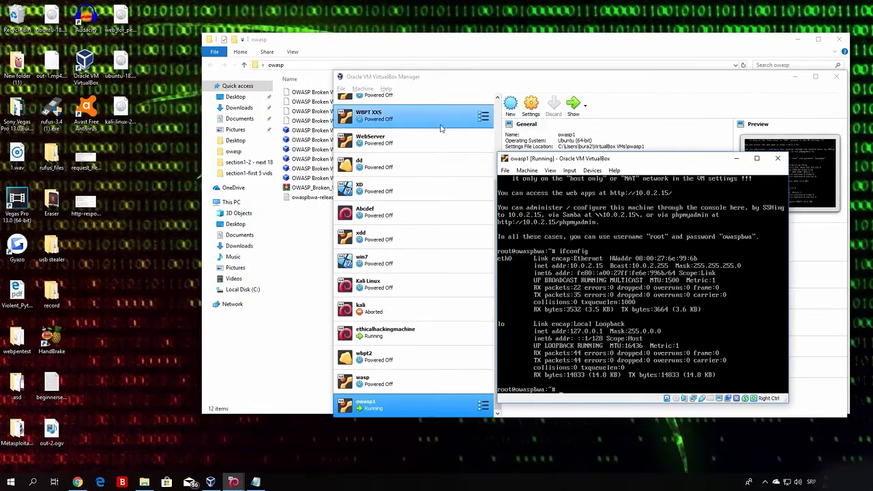
drag(434, 77, 130, 76)
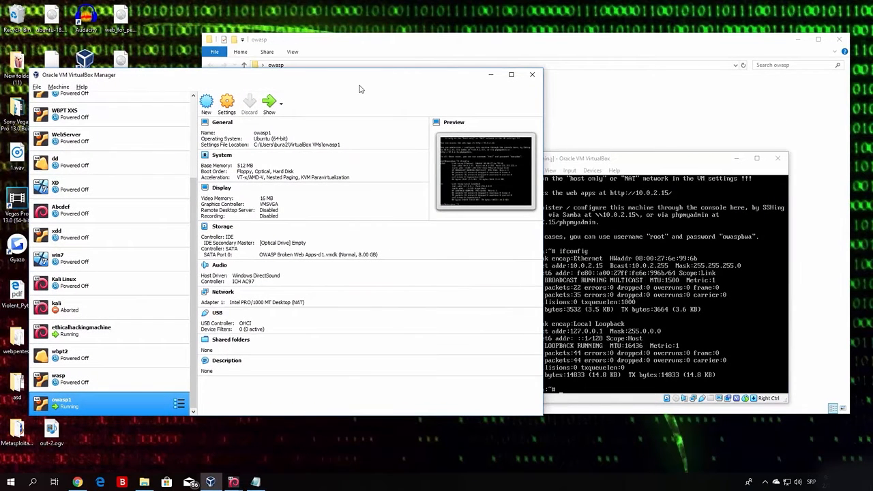
click(233, 482)
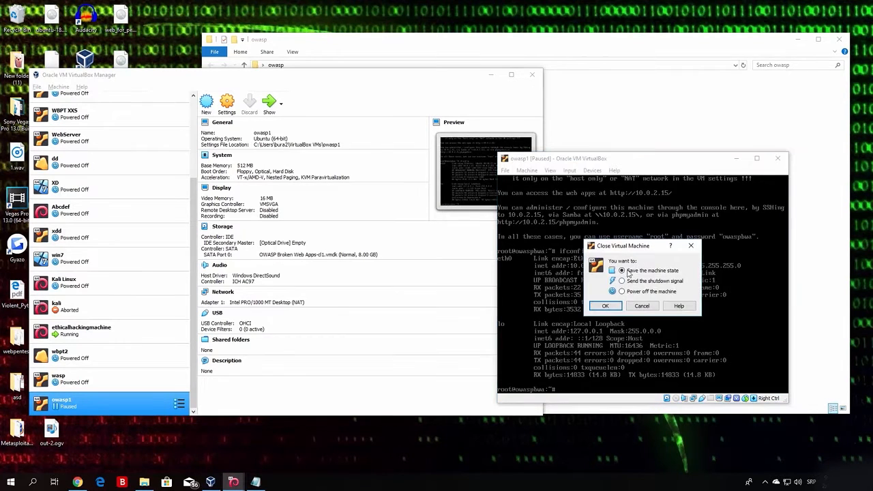
click(622, 292)
click(605, 306)
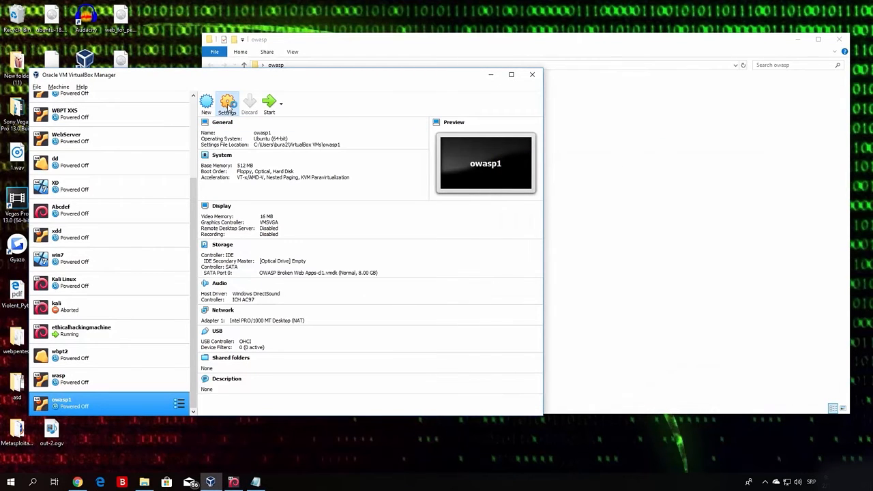
Attach owasp1's Adapter 1 as Bridged Adapter on the Realtek PCIe GBE Family Controller and save.
click(227, 105)
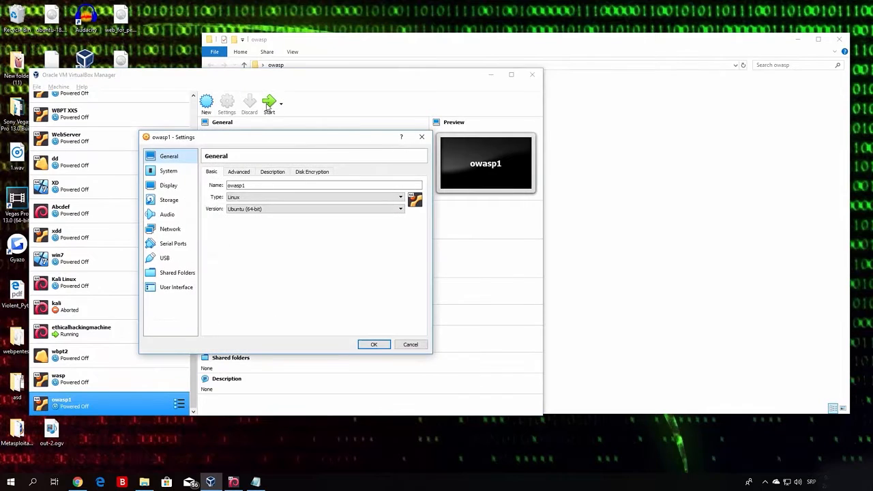
drag(264, 141, 490, 133)
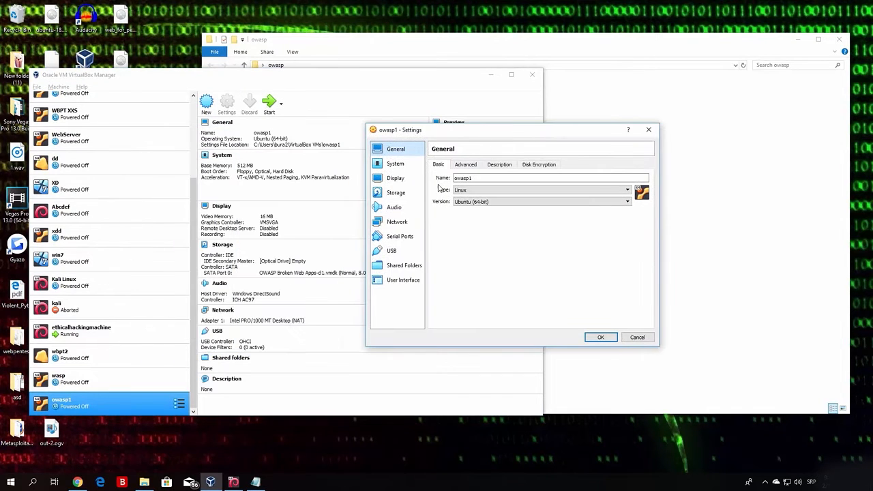
click(396, 228)
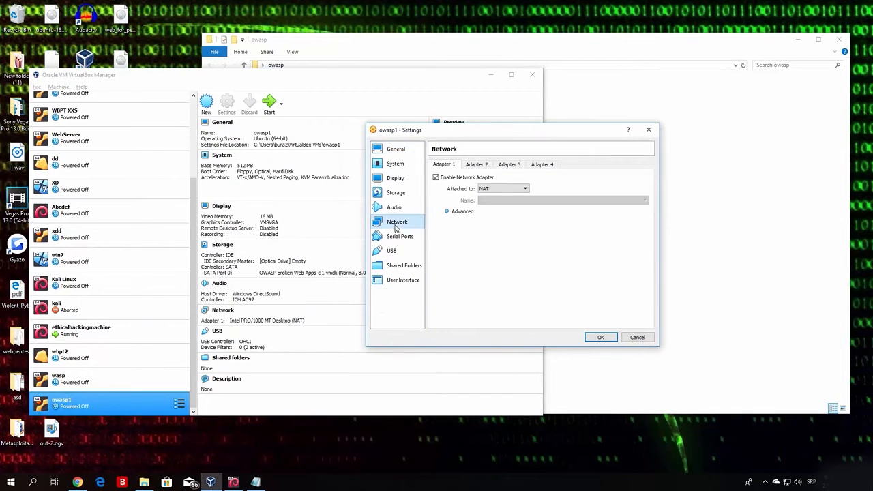
click(501, 189)
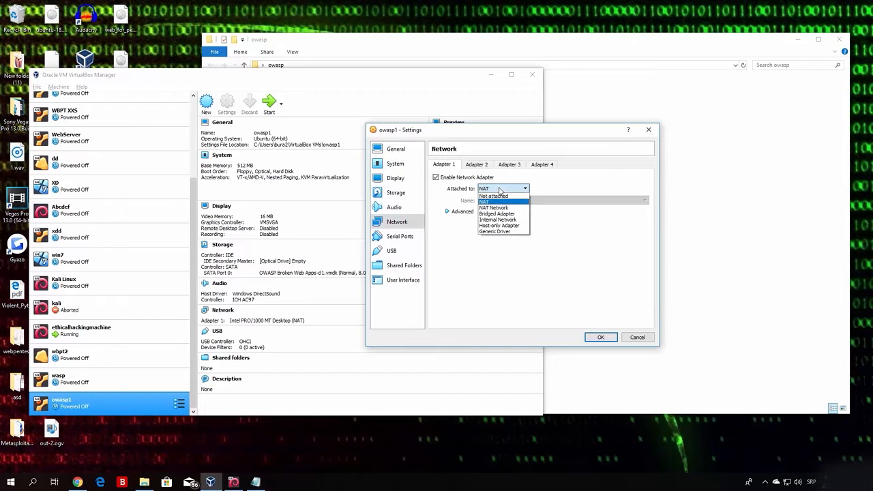
click(499, 215)
click(503, 202)
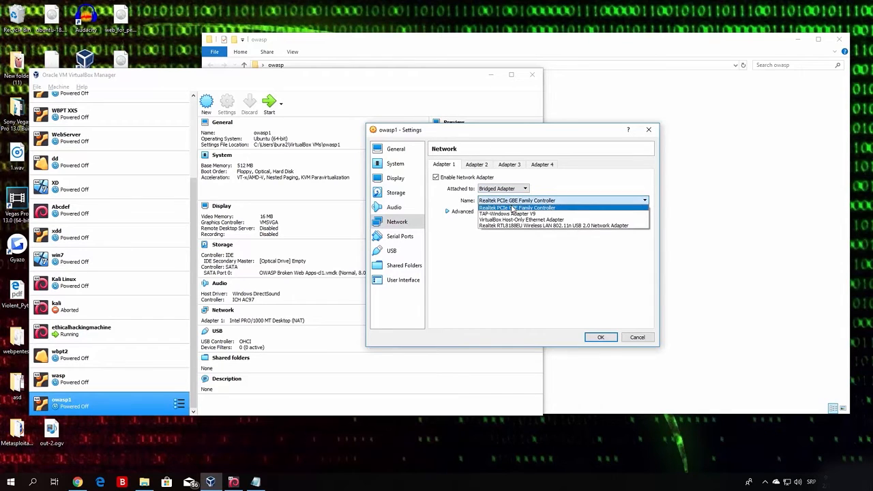
click(512, 209)
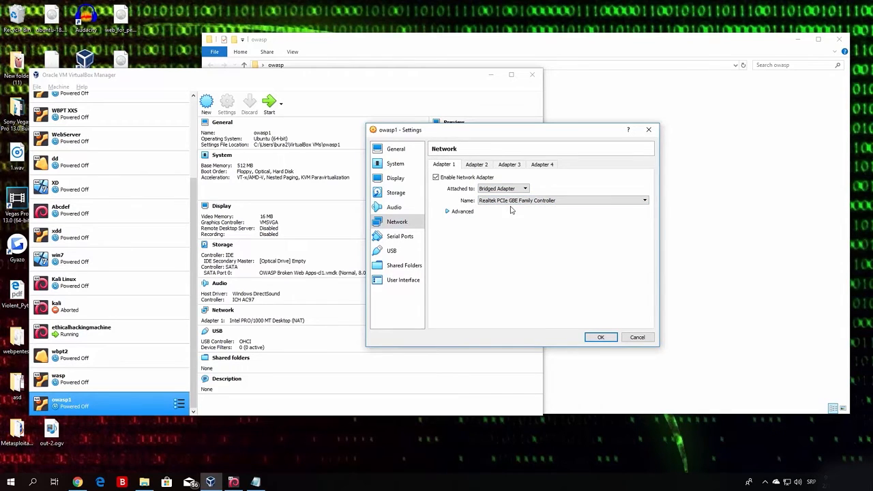
click(453, 212)
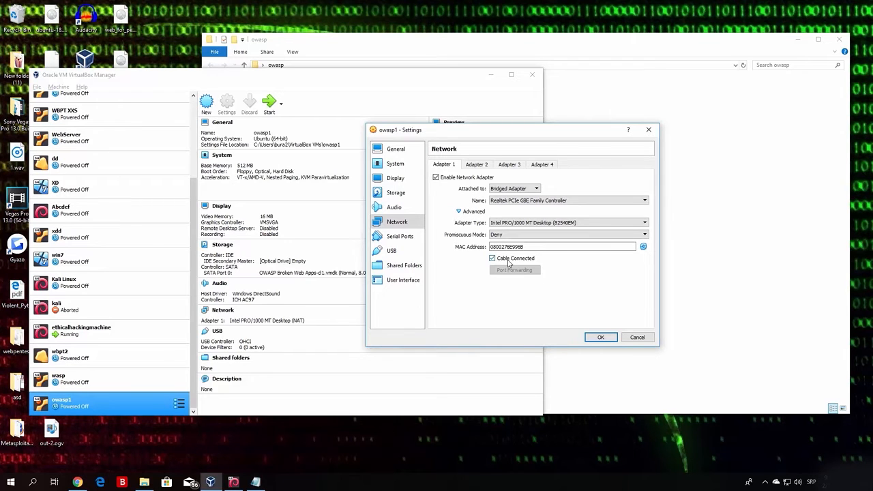
click(601, 337)
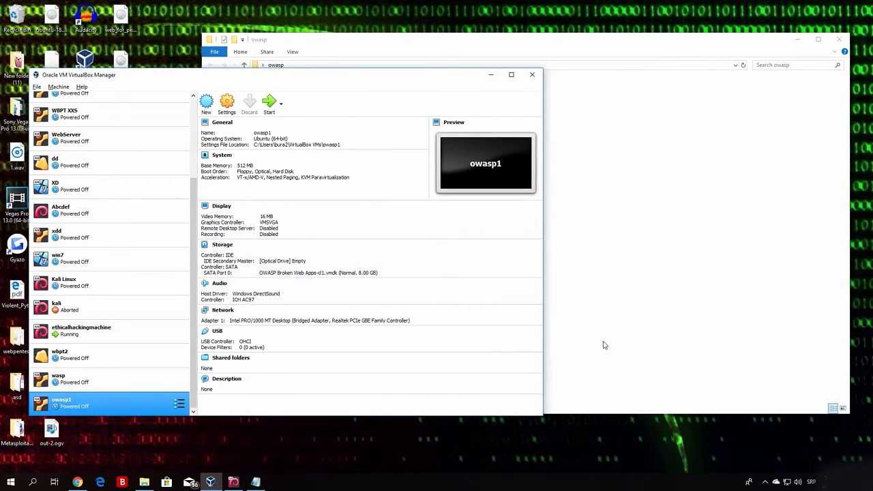
Start owasp1 and dismiss both mouse-integration notices while it boots to the login prompt.
click(272, 108)
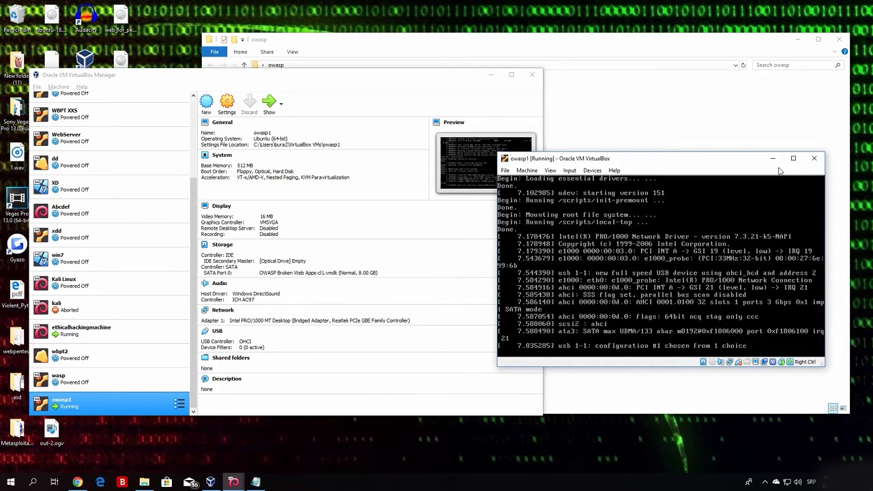
click(806, 184)
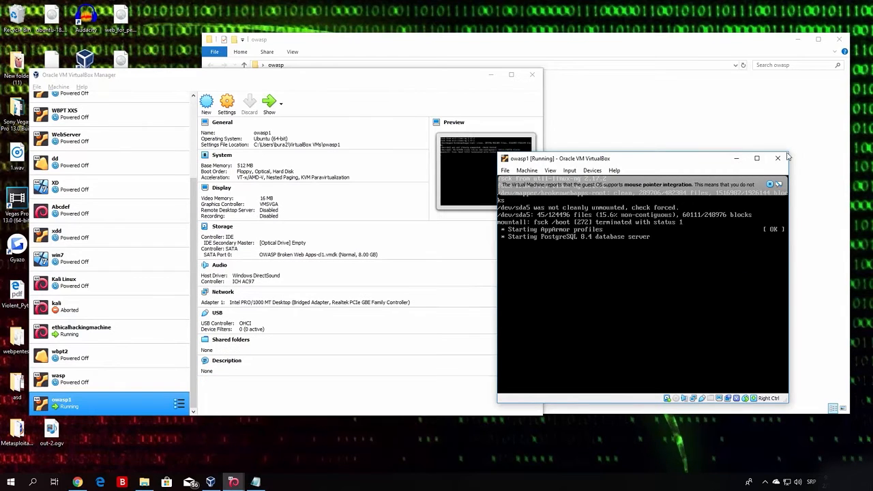
click(769, 184)
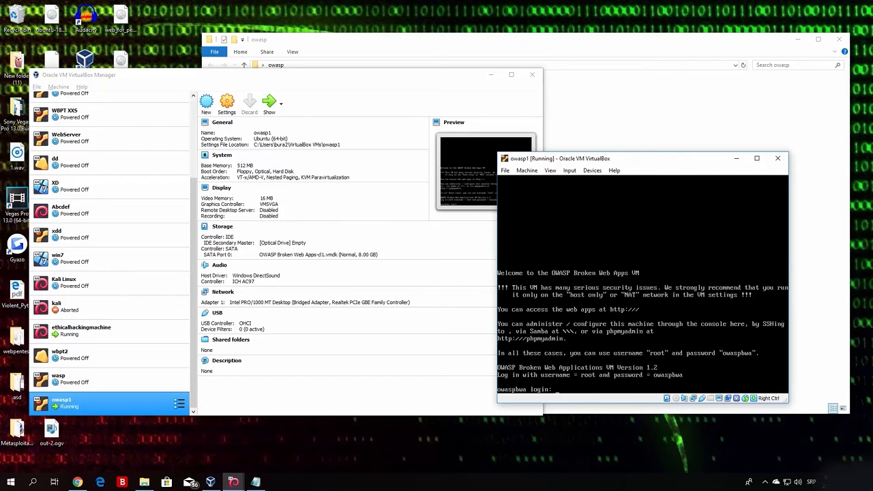
Log in to owasp1 as root and run ifconfig to read eth0's address, 192.168.1.9.
text(root)
key(Return)
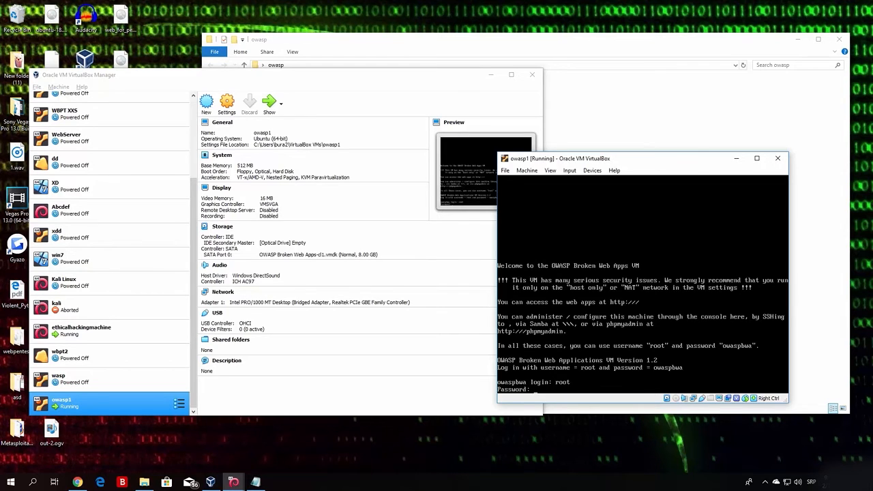
key(Return)
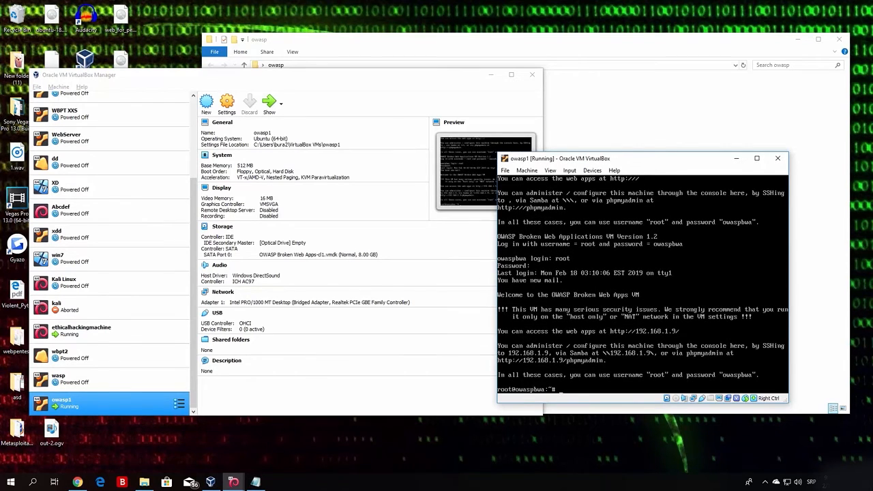
key(Return)
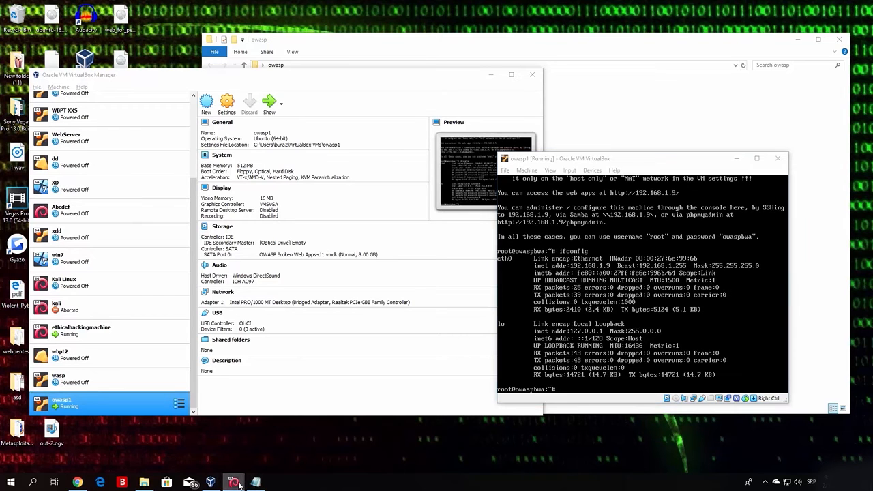
Switch to the ethicalhackingmachine Kali VM and unlock its desktop with the password.
mouse_move(235, 482)
click(214, 442)
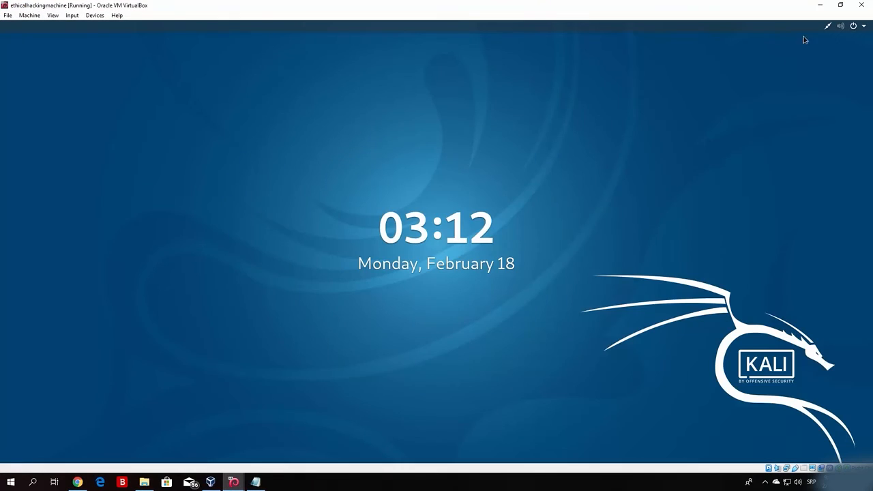
key(Return)
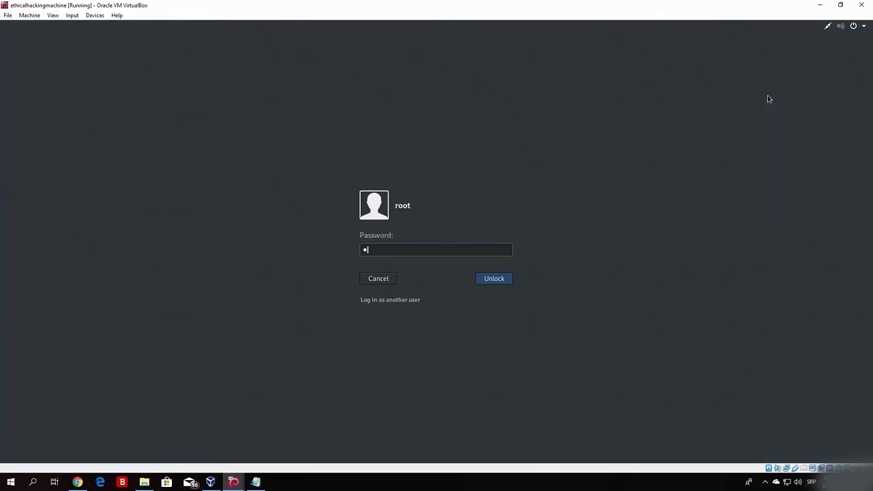
text(********)
key(Return)
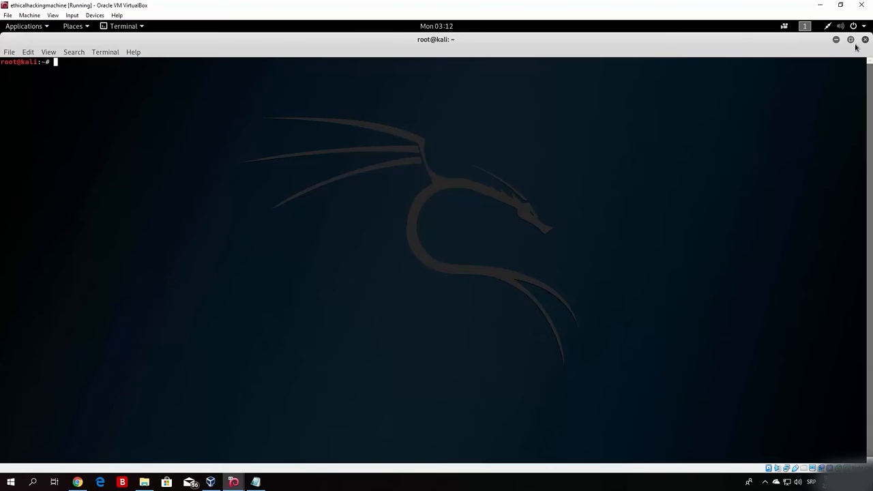
Load 192.168.1.9 in a new Firefox tab to reach the owaspbwa project page.
click(851, 41)
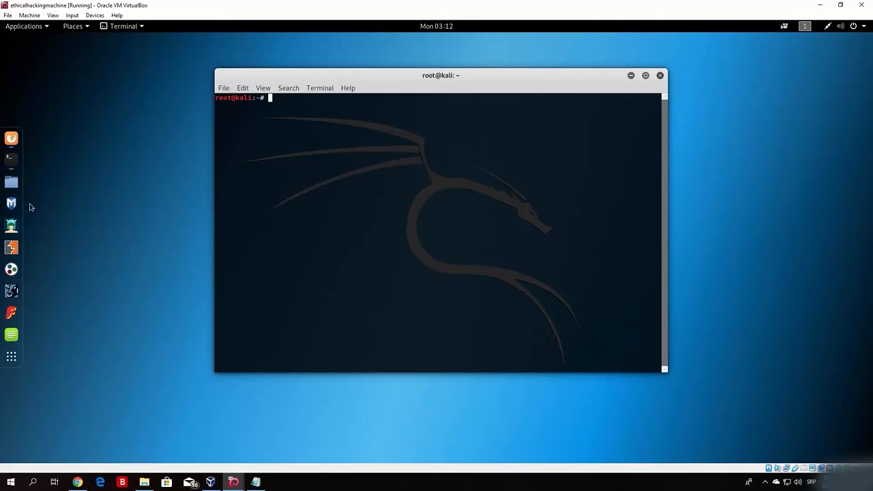
click(12, 141)
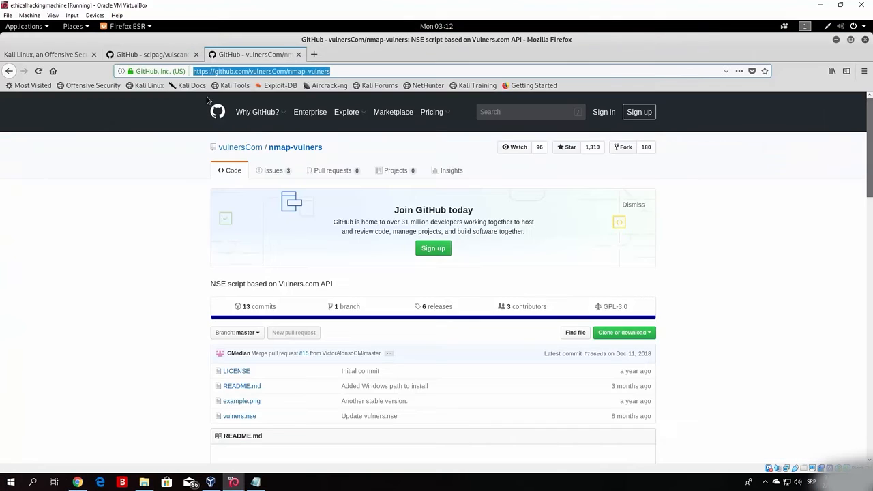
click(317, 54)
text(192.)
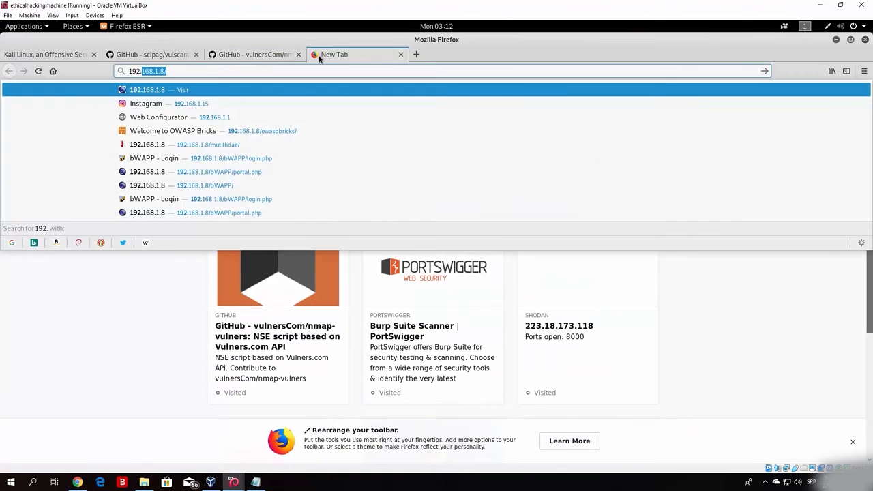
text(168.1.)
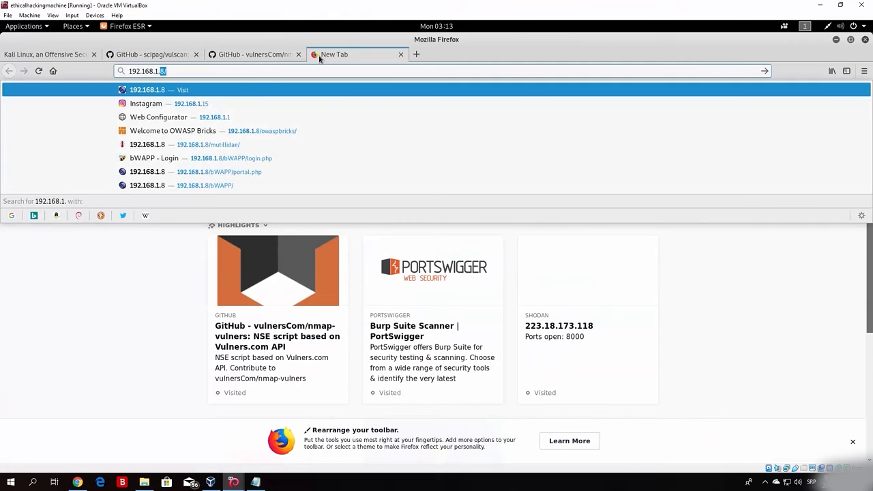
text(9)
key(Return)
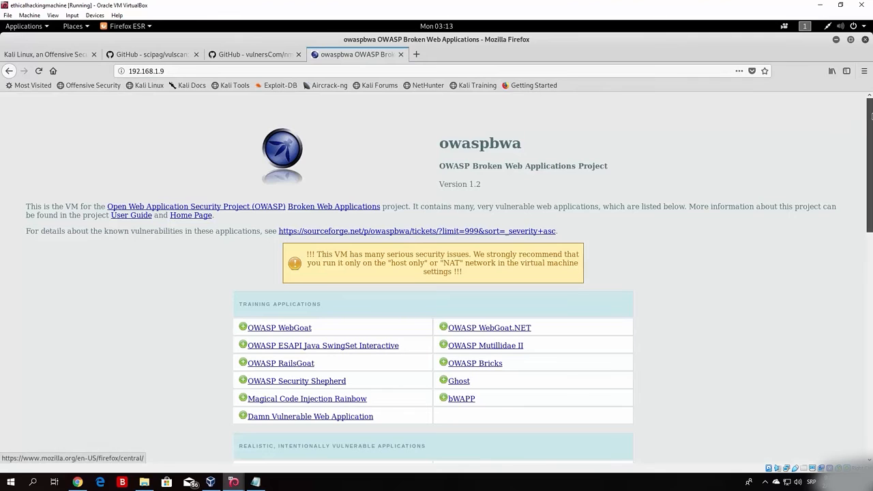
Open the OWASP Mutillidae II application (version 2.6.24) from the owaspbwa application list.
scroll(872, 161, down, 2)
drag(871, 162, 872, 431)
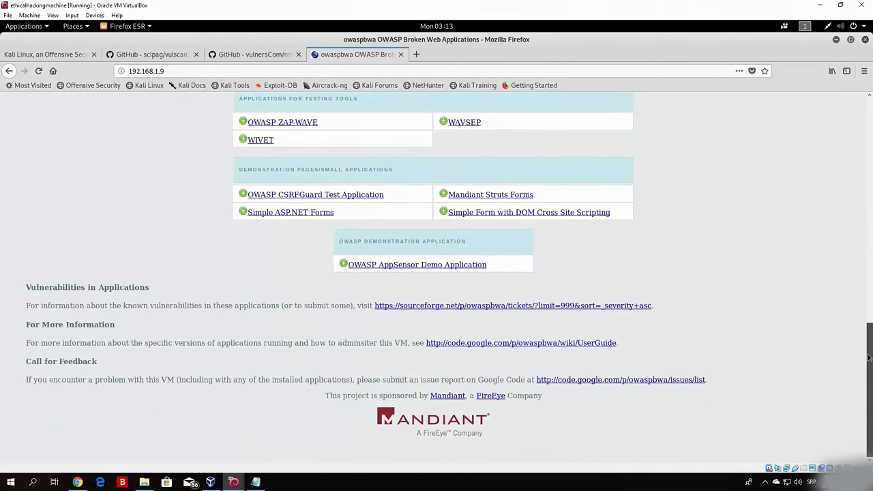
drag(870, 358, 868, 200)
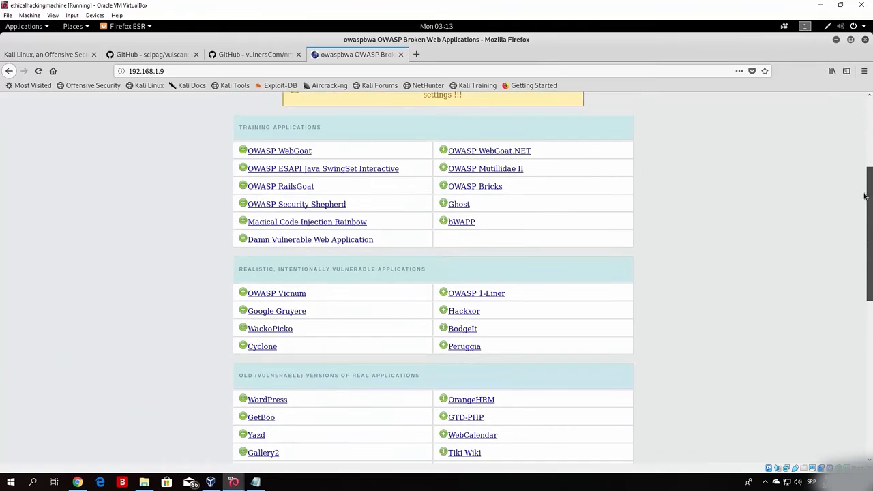
click(472, 170)
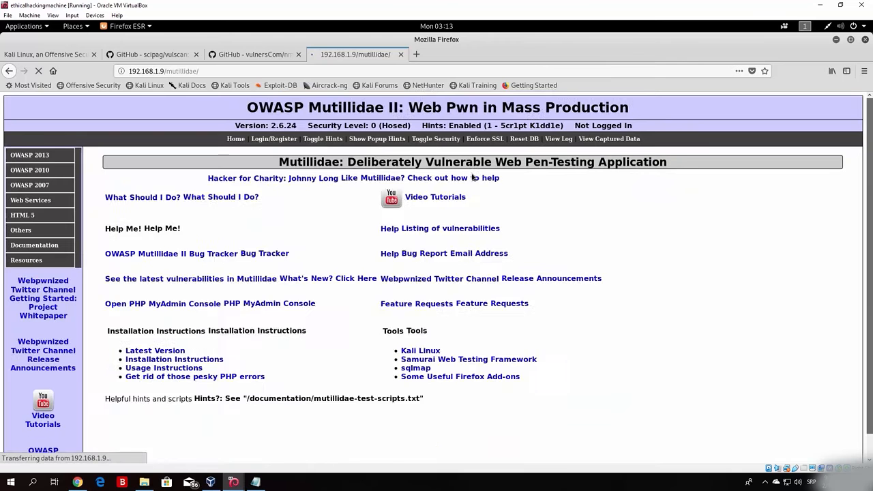
mouse_move(42, 205)
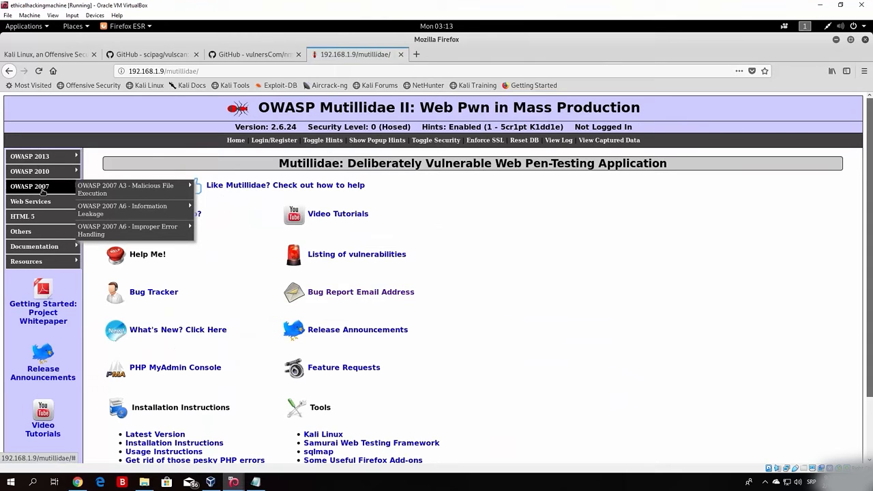
mouse_move(170, 190)
mouse_move(150, 210)
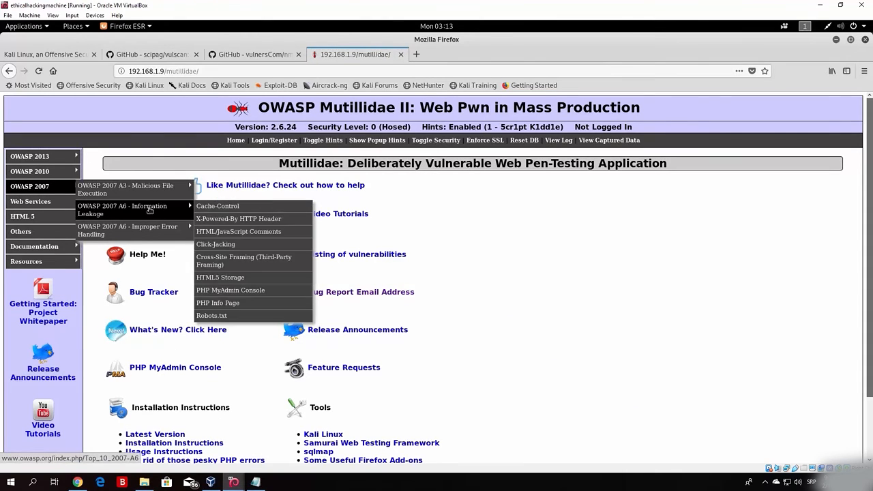
mouse_move(152, 236)
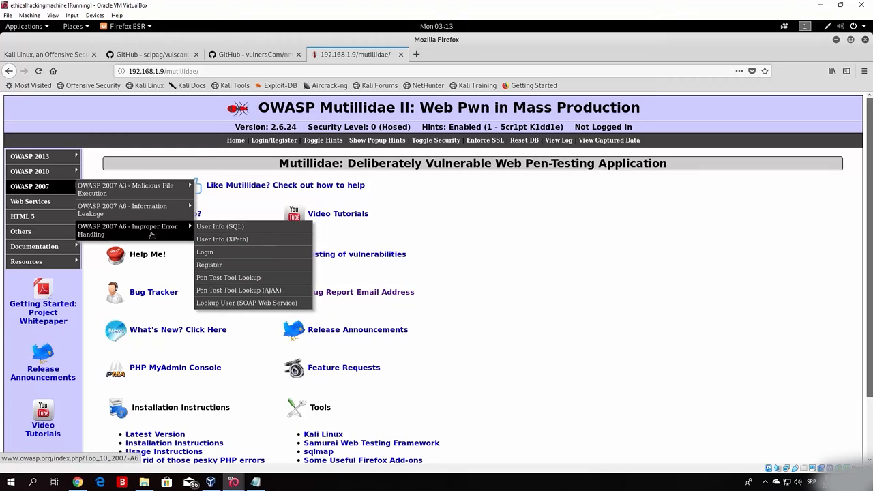
Go back to the application list, open OWASP WebGoat, and cancel its authentication prompt.
click(9, 71)
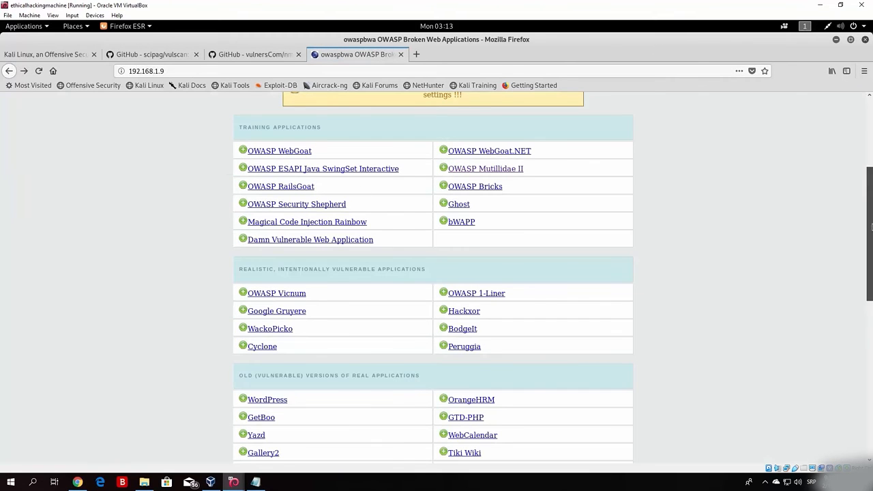
drag(872, 215, 872, 146)
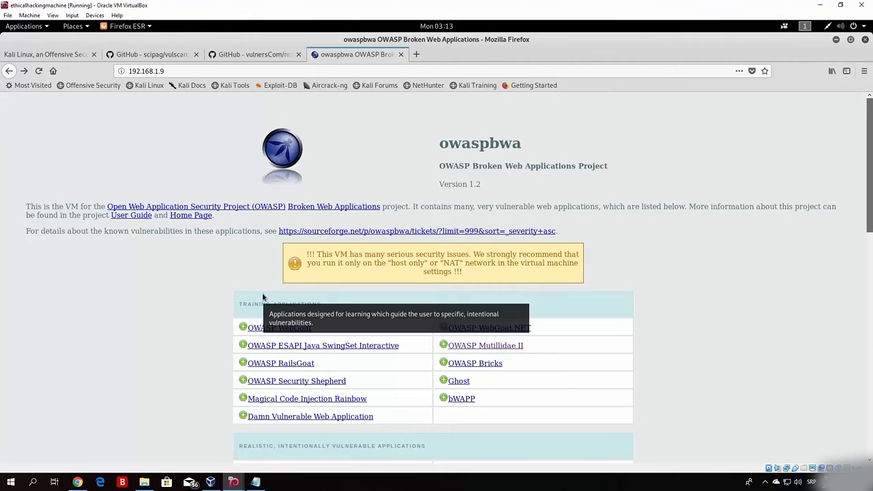
click(281, 328)
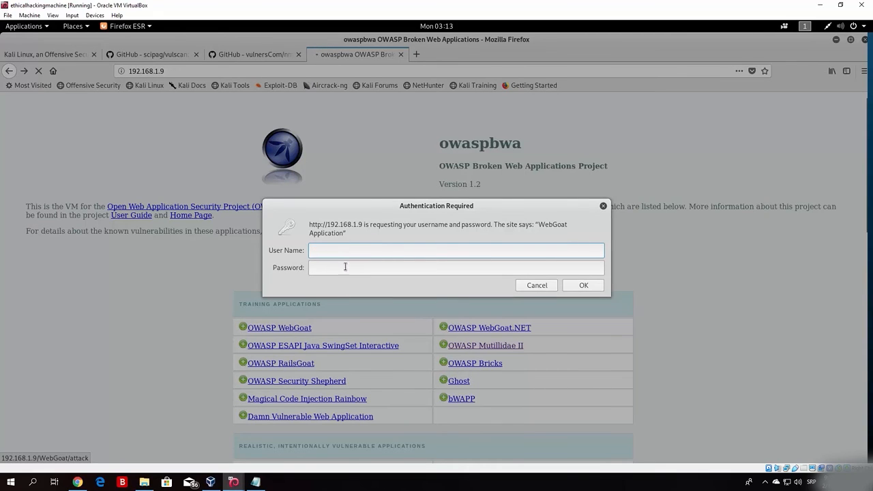
click(604, 207)
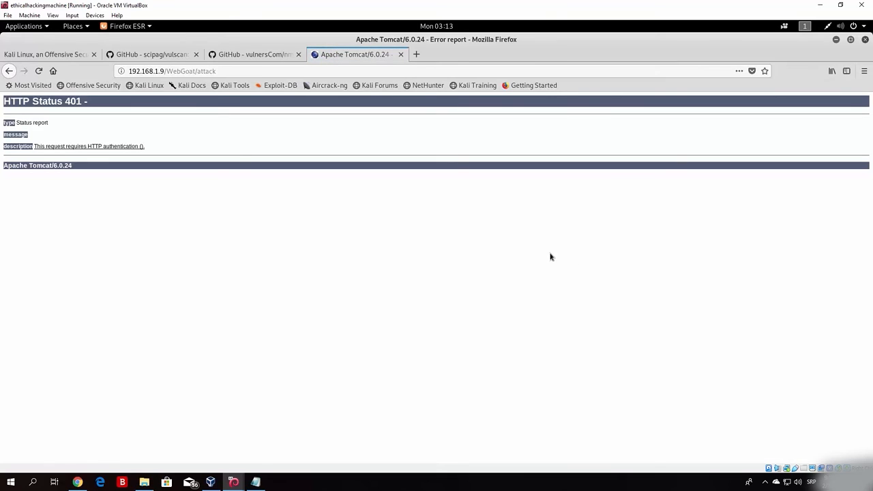
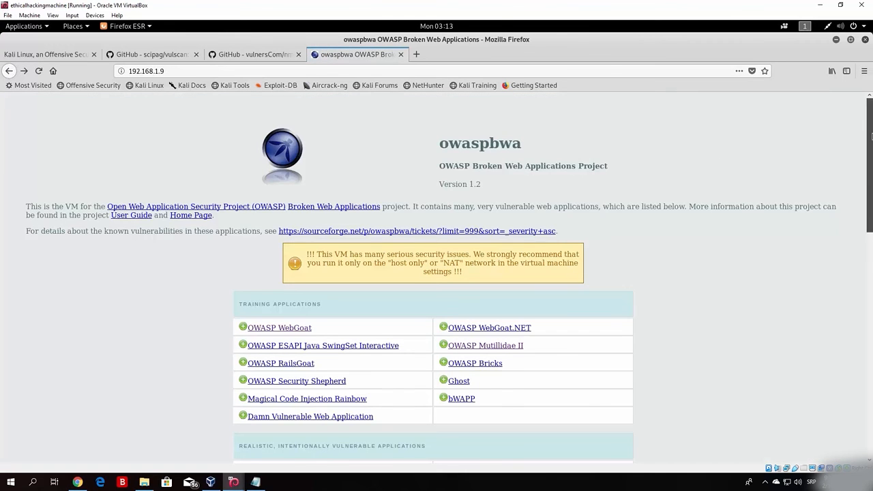
Minimize the Kali Firefox window showing the owaspbwa page to reveal the root terminal.
scroll(871, 189, down, 3)
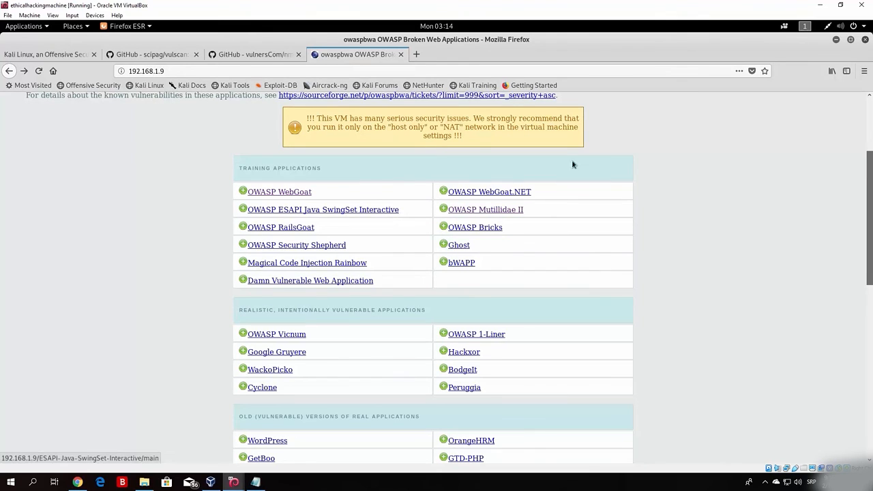
click(837, 41)
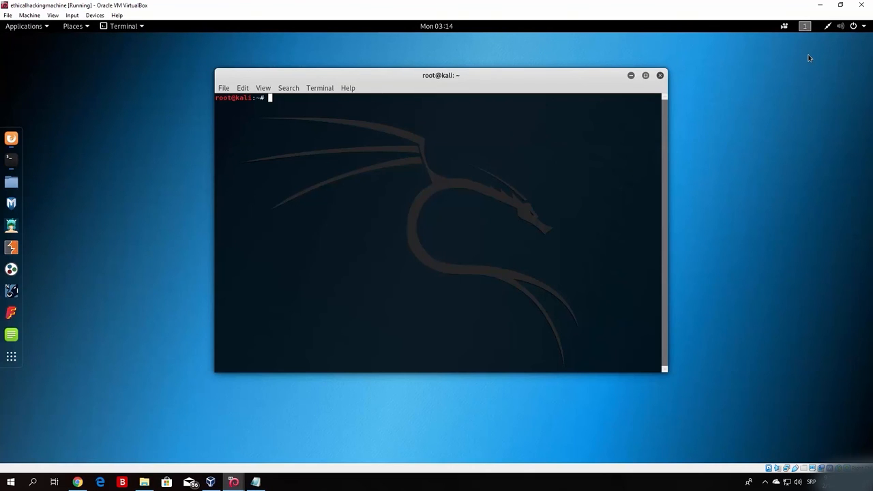